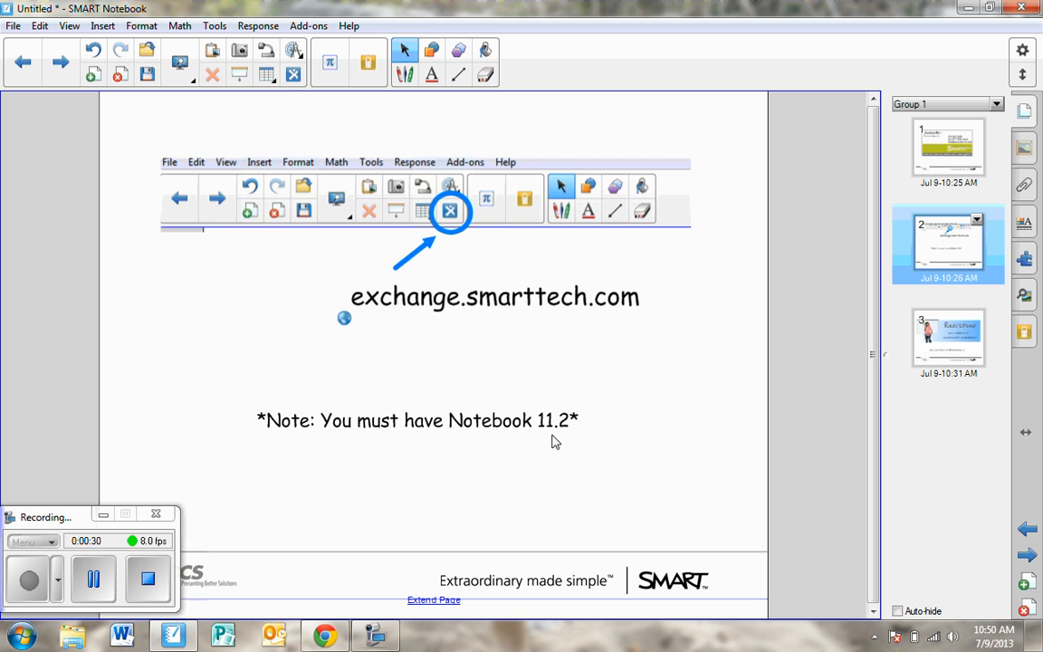
# - Switch to Chrome and look up the available SMART Notebook versions on the smarttech.com software downloads page
pyautogui.click(331, 639)
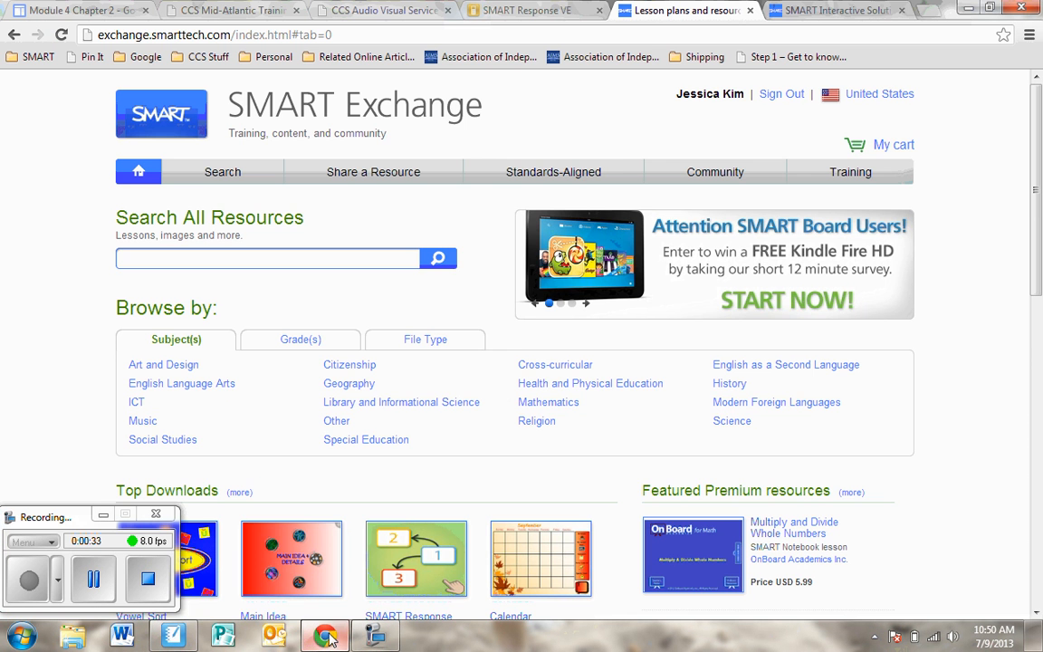
pyautogui.click(835, 9)
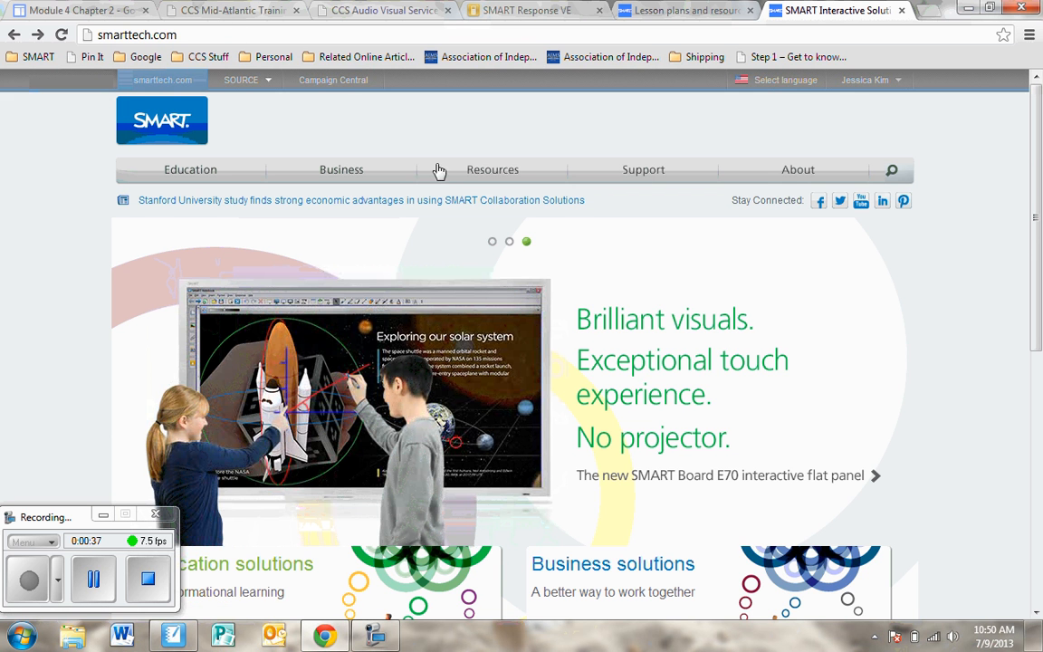
pyautogui.moveTo(640, 172)
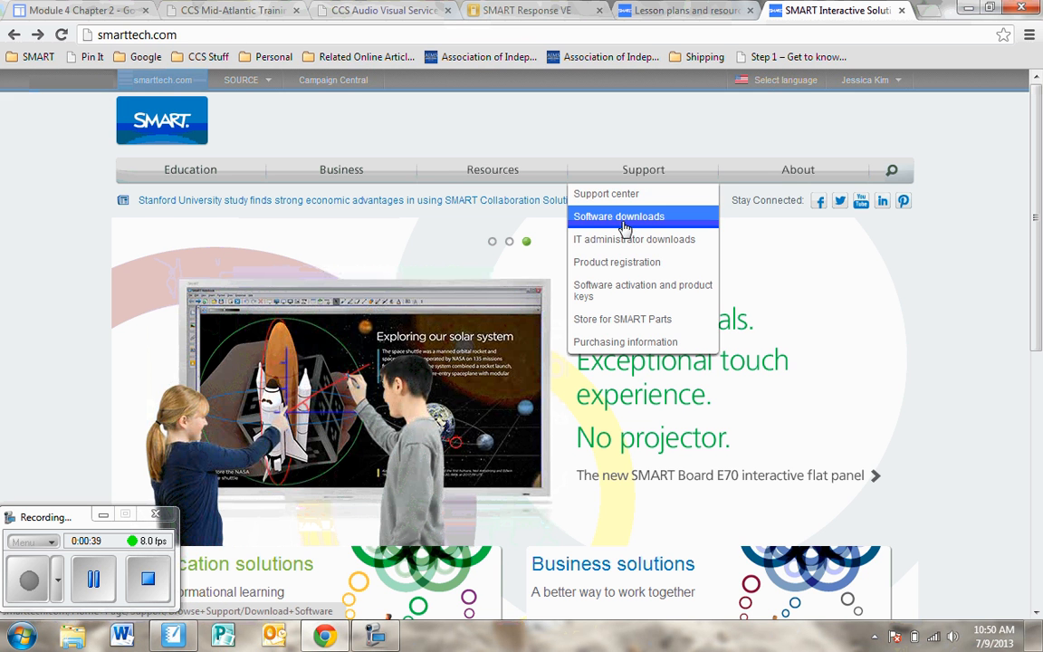
pyautogui.click(625, 222)
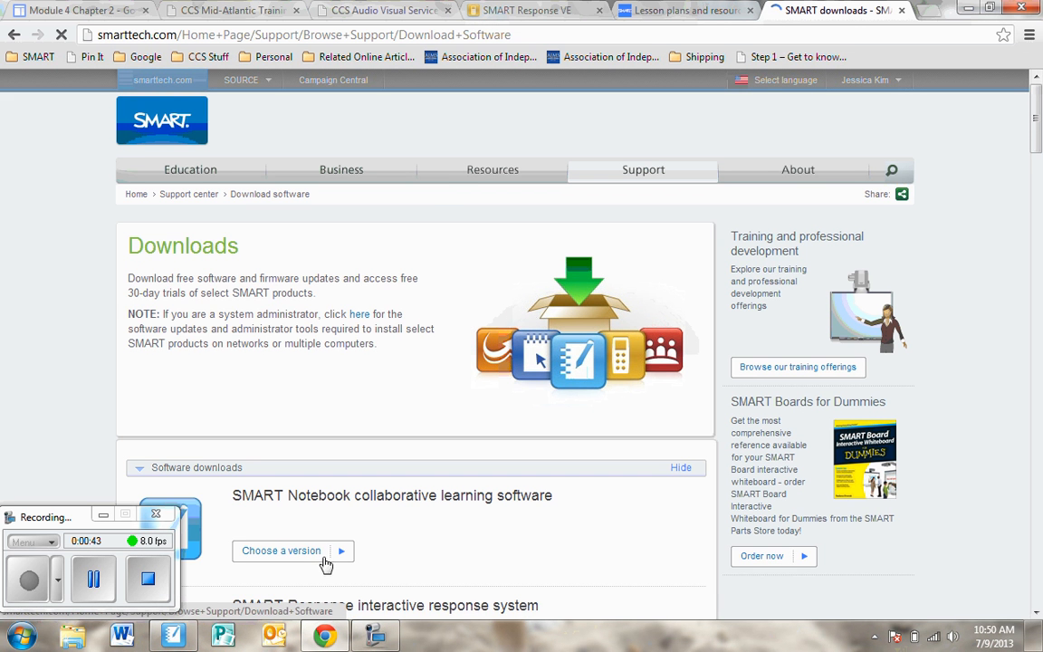
pyautogui.click(325, 560)
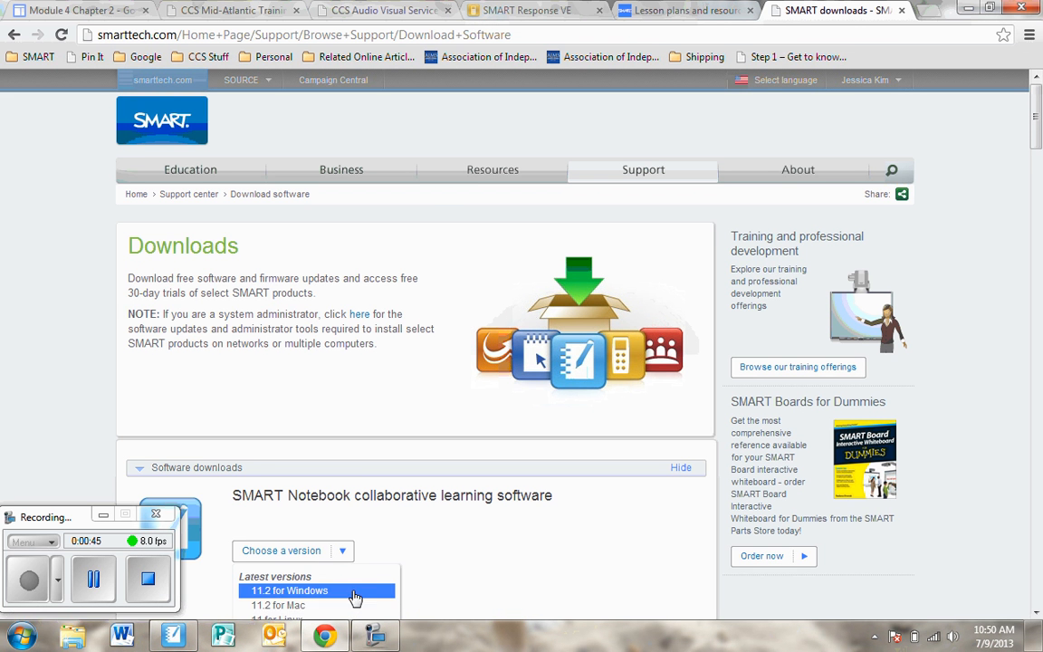
# - Browse SMART Exchange resources by the Widgets file type and sort the results by newest first
pyautogui.click(686, 11)
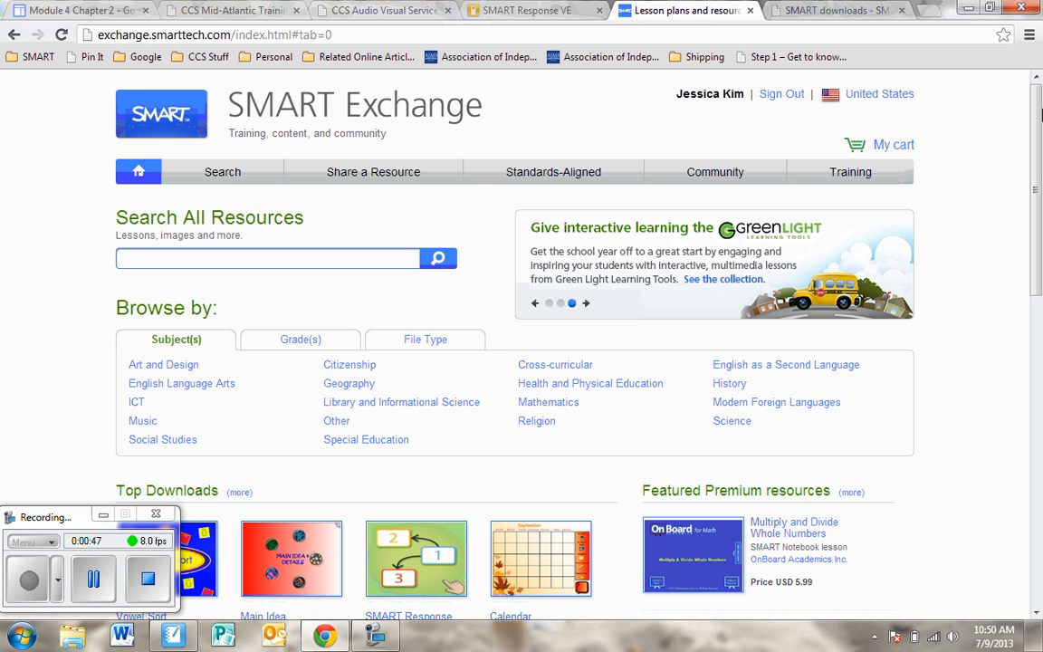
pyautogui.click(442, 346)
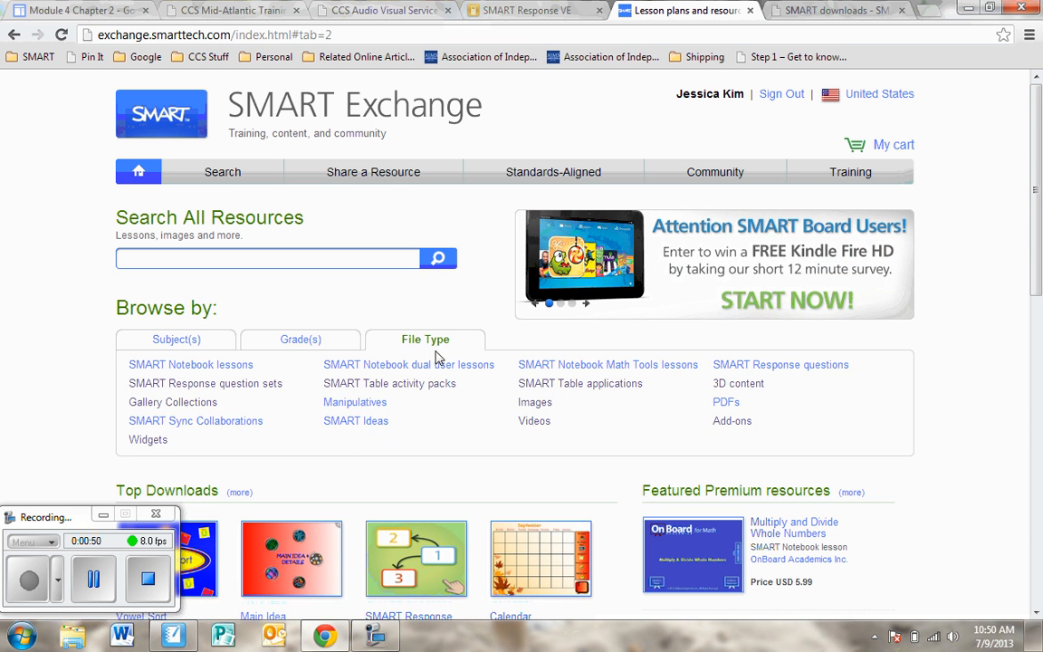
pyautogui.click(148, 443)
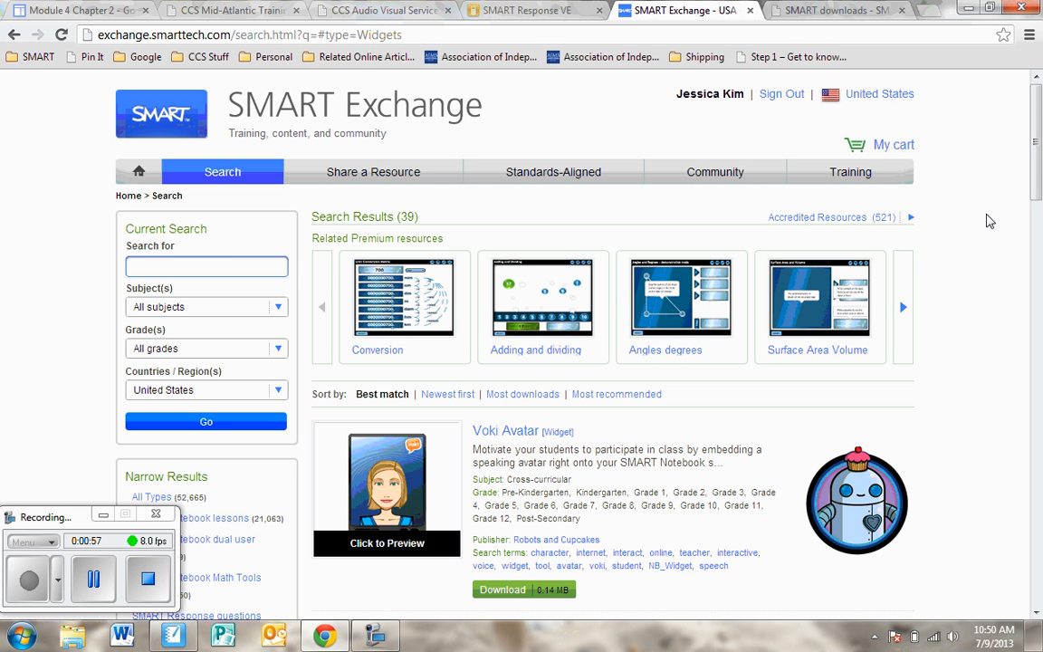
pyautogui.scroll(-1, 1000, 255)
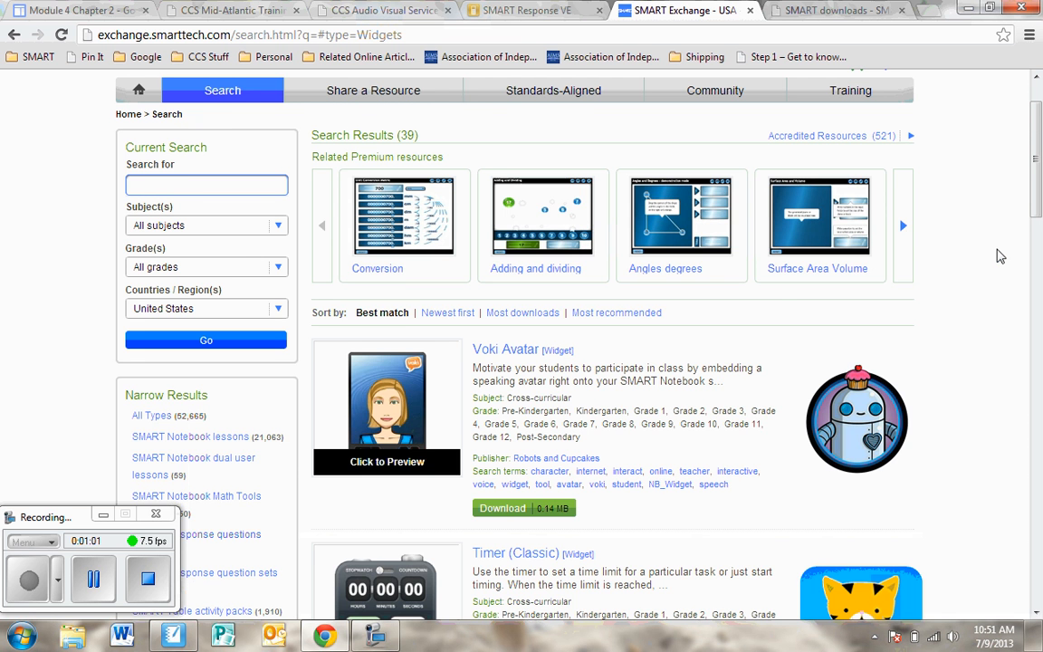
pyautogui.scroll(1, 951, 249)
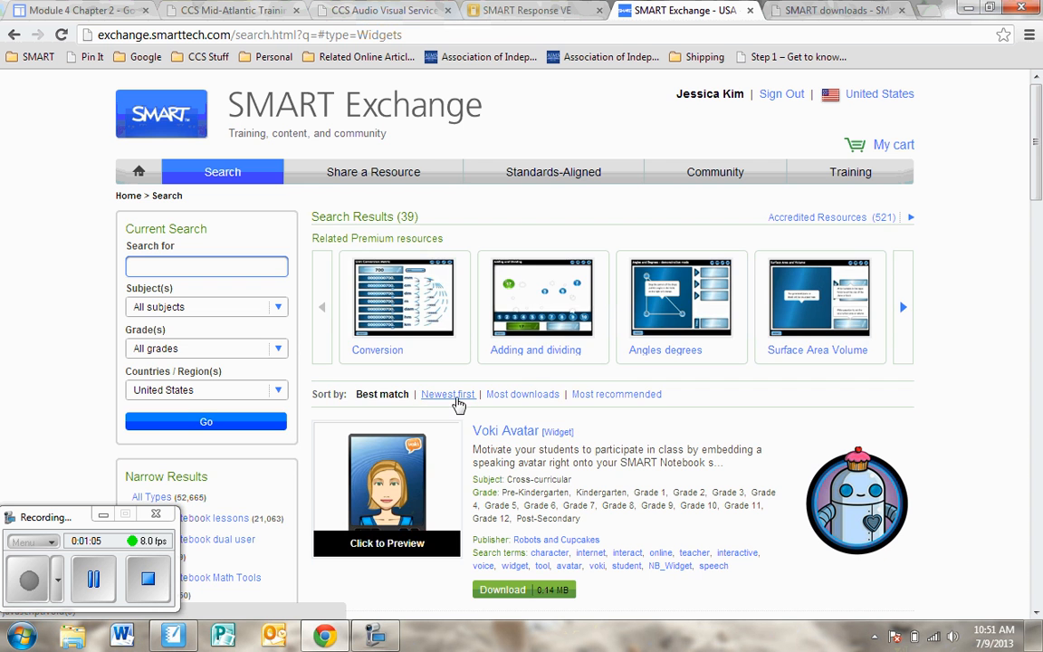
pyautogui.click(453, 397)
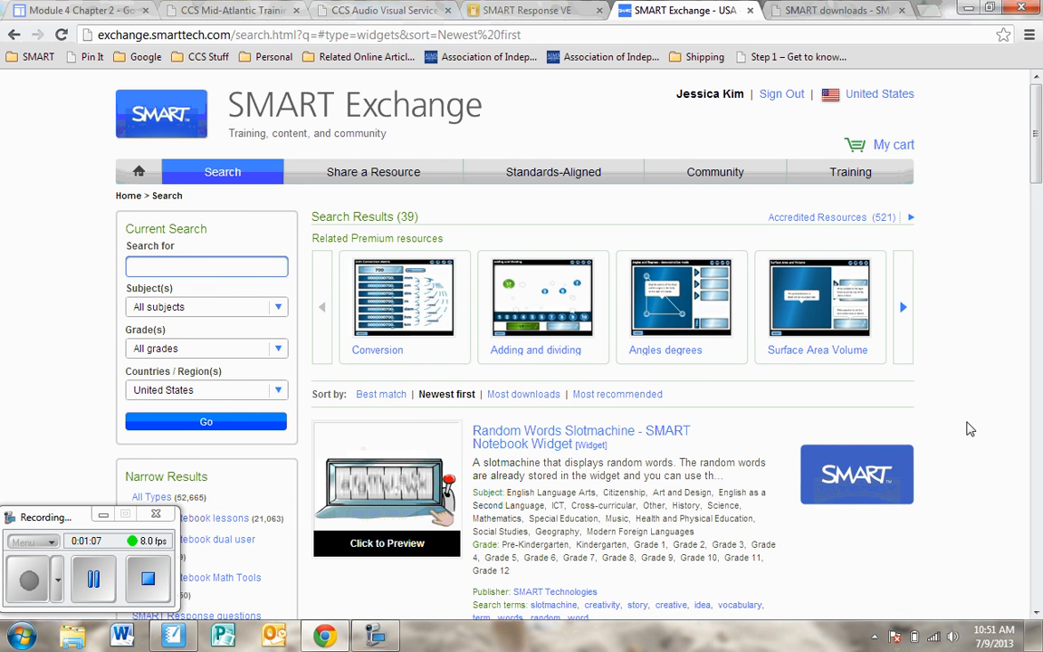
# - Find the SMART Response Concept Mapping widget and try to save its download in Documents > SMART Exchange > SMART widgets
pyautogui.scroll(-2, 970, 429)
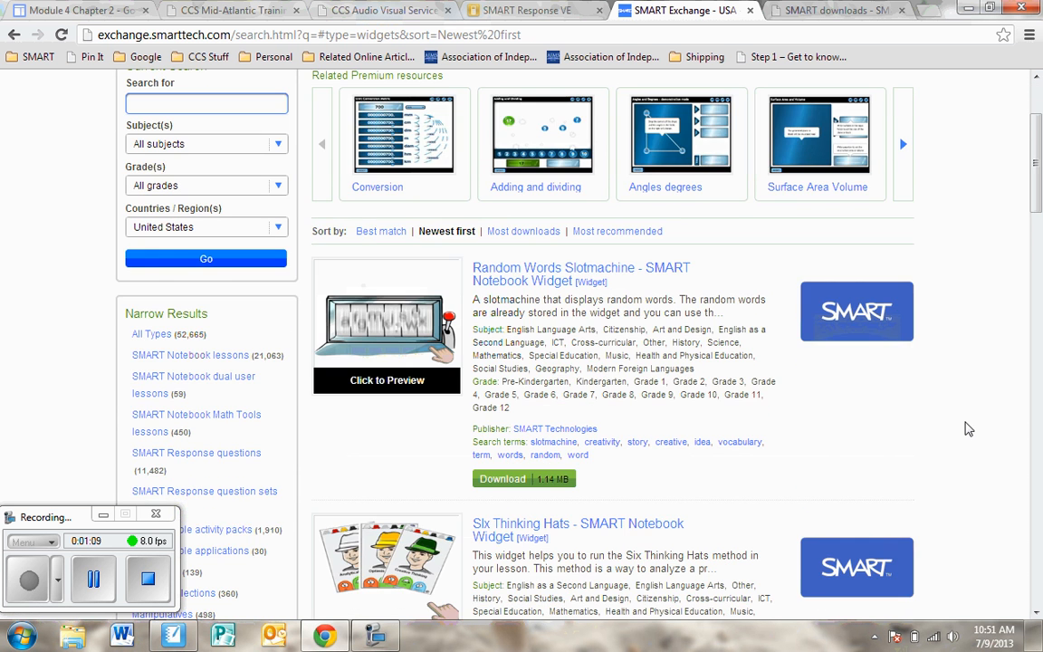
pyautogui.scroll(-5, 970, 429)
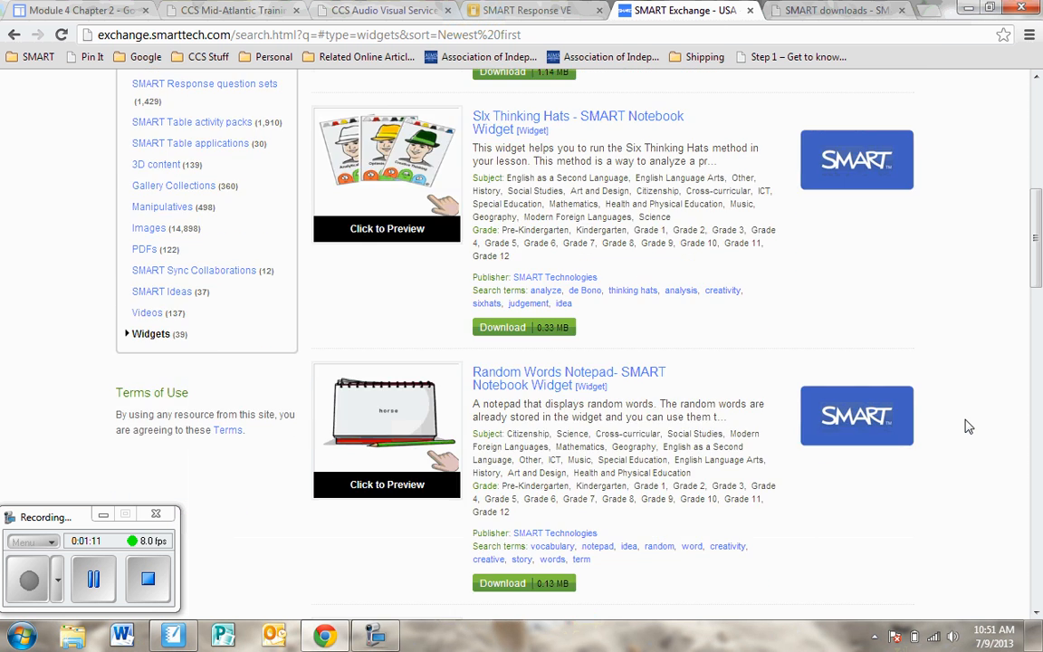
pyautogui.scroll(-5, 969, 427)
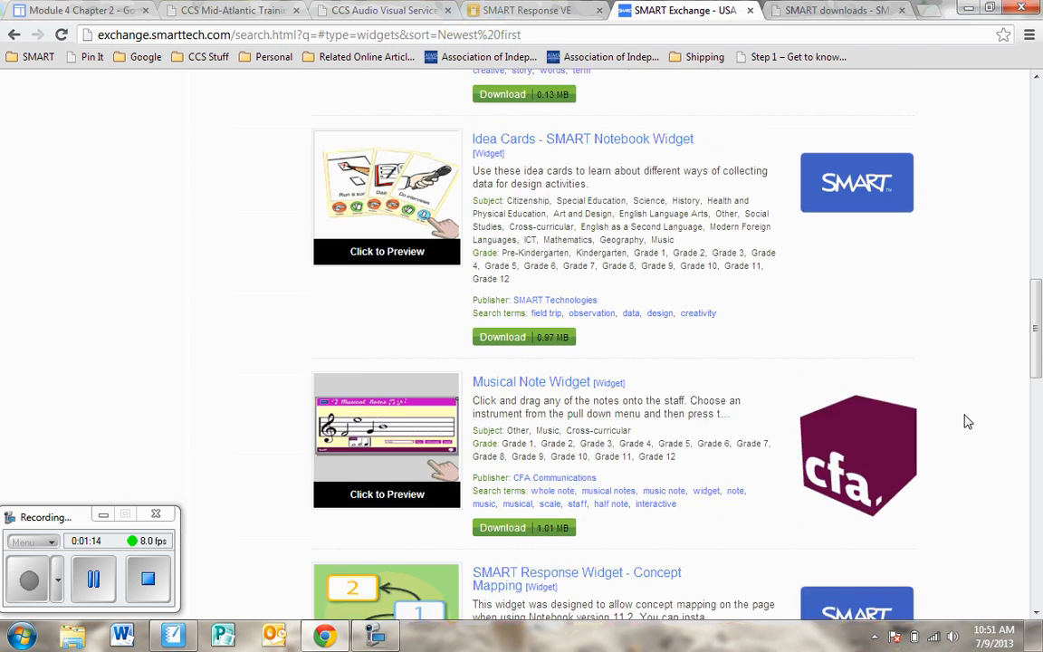
pyautogui.scroll(-5, 968, 421)
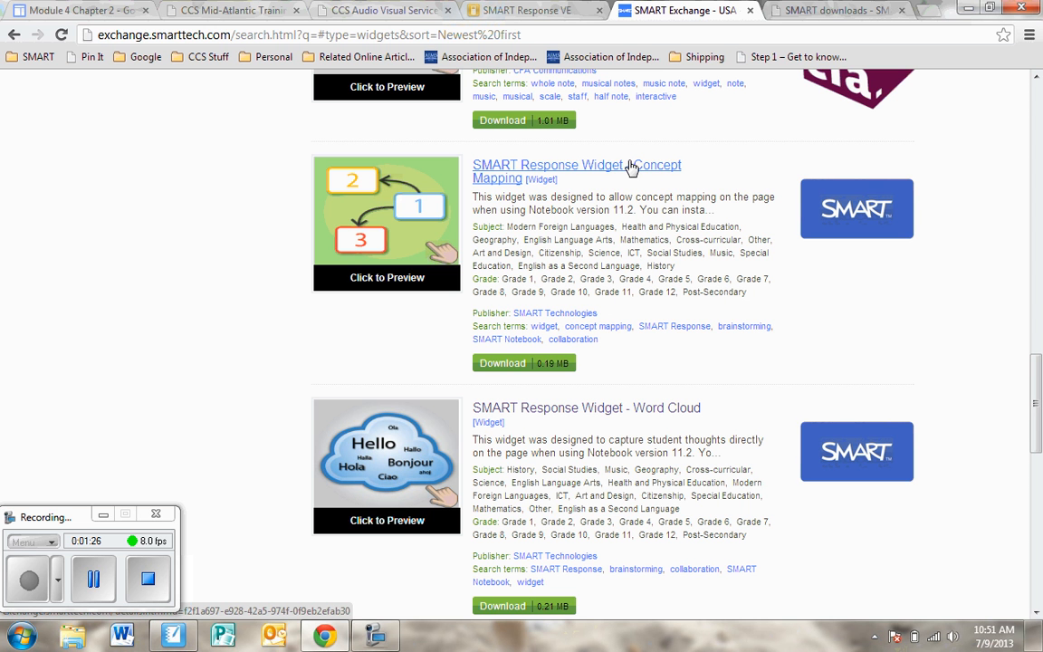
pyautogui.rightClick(488, 371)
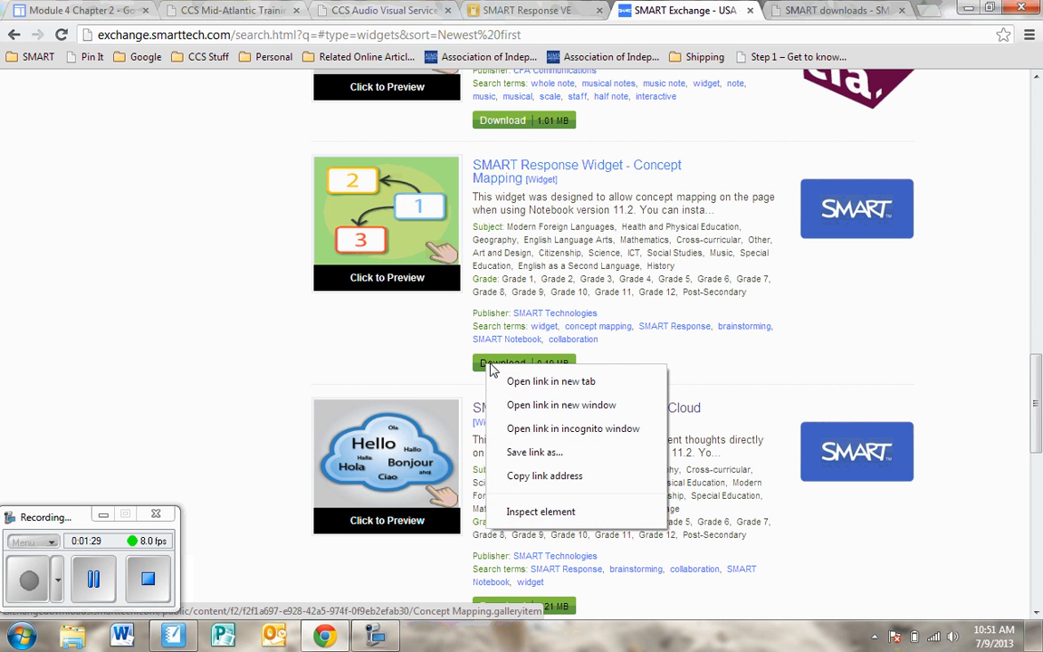
pyautogui.click(533, 452)
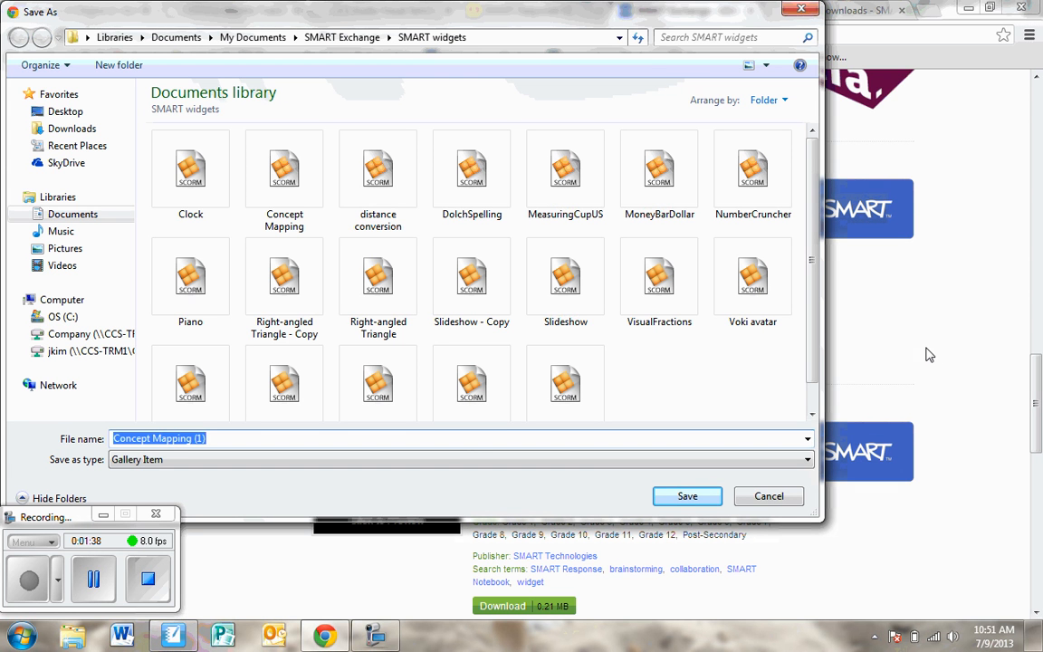
pyautogui.click(101, 213)
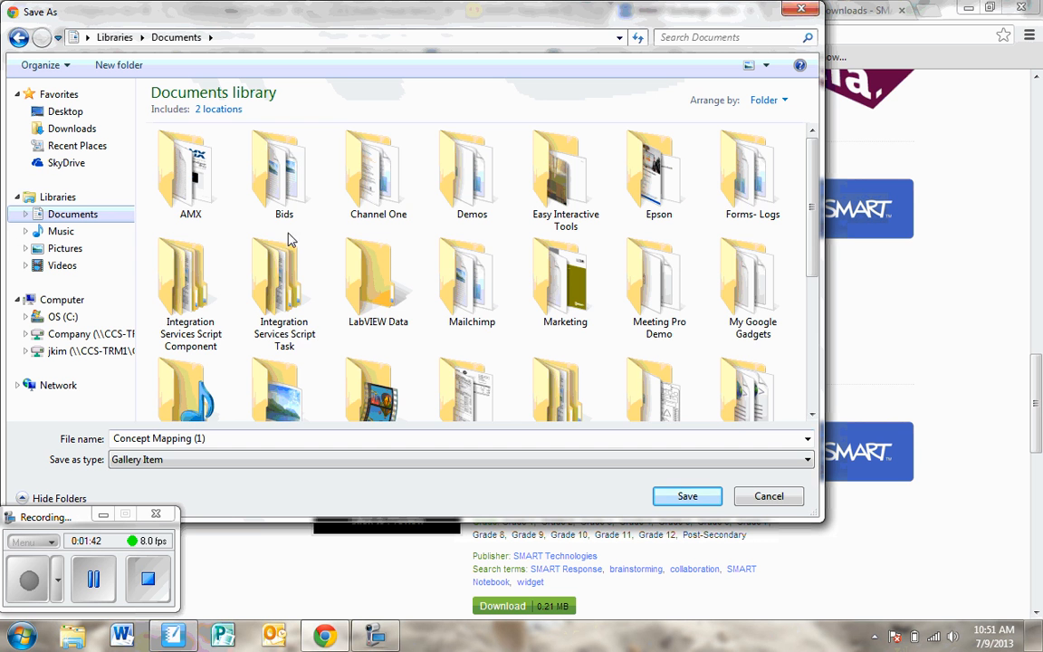
pyautogui.scroll(-5, 743, 231)
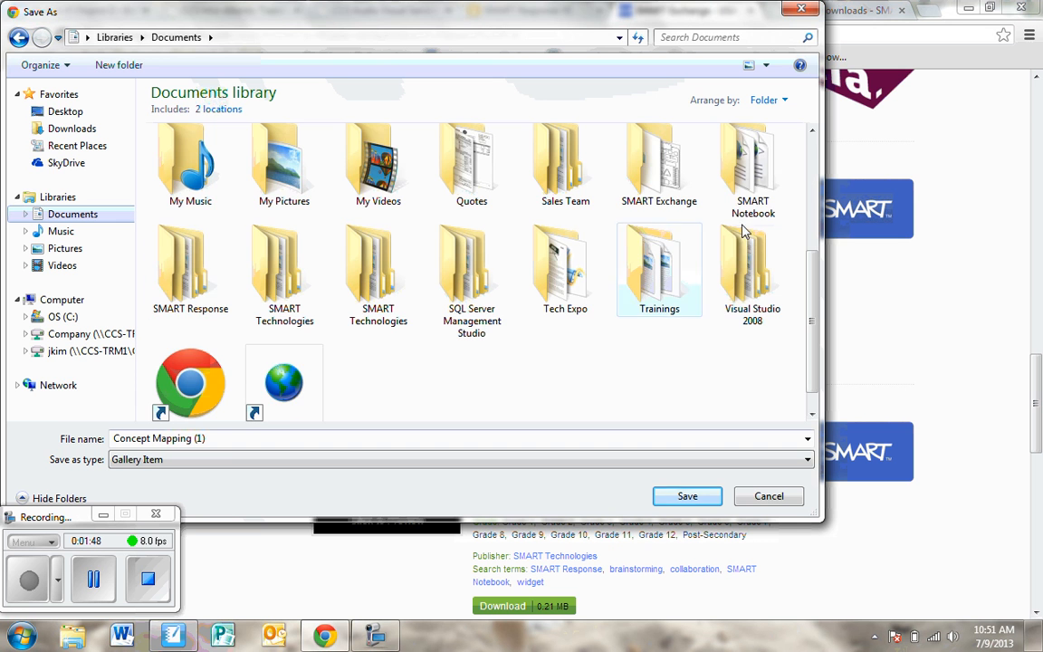
pyautogui.doubleClick(671, 186)
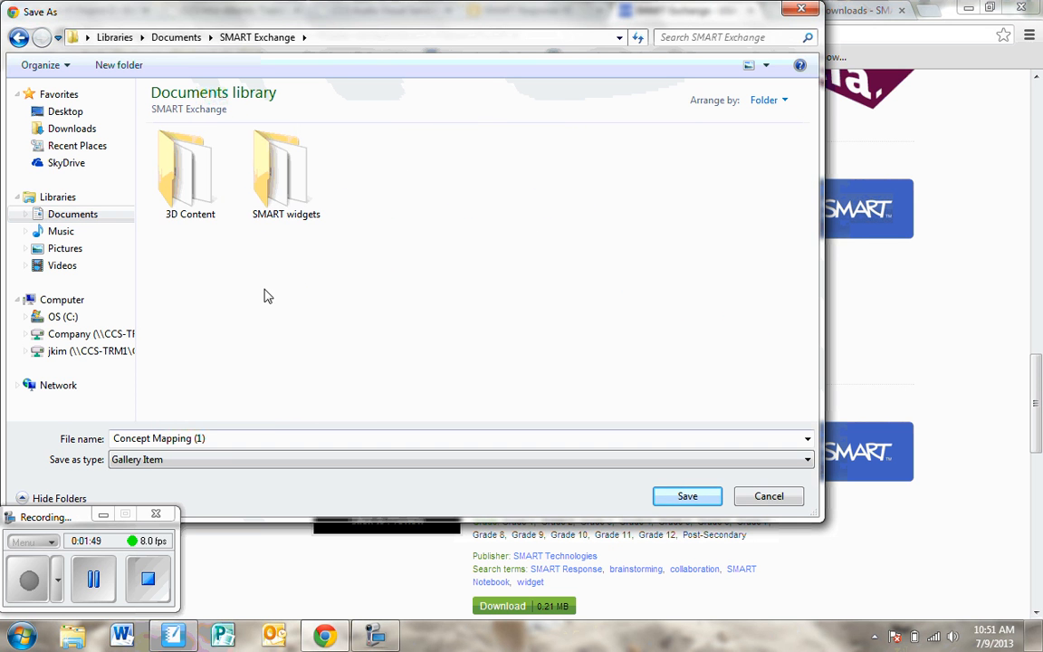
pyautogui.click(293, 184)
pyautogui.doubleClick(293, 184)
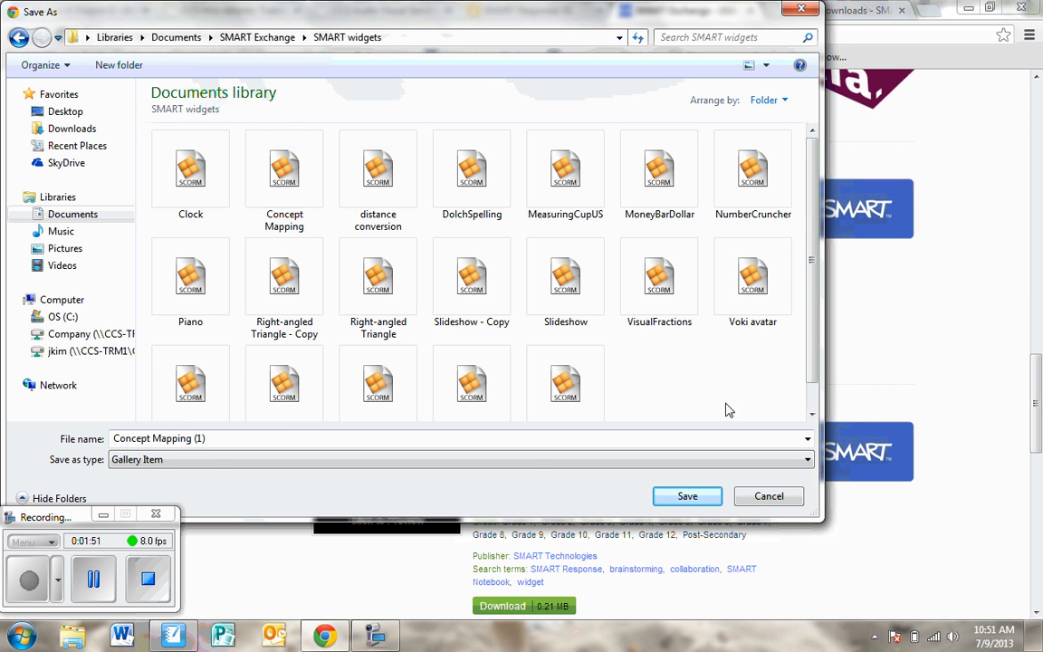
pyautogui.click(768, 497)
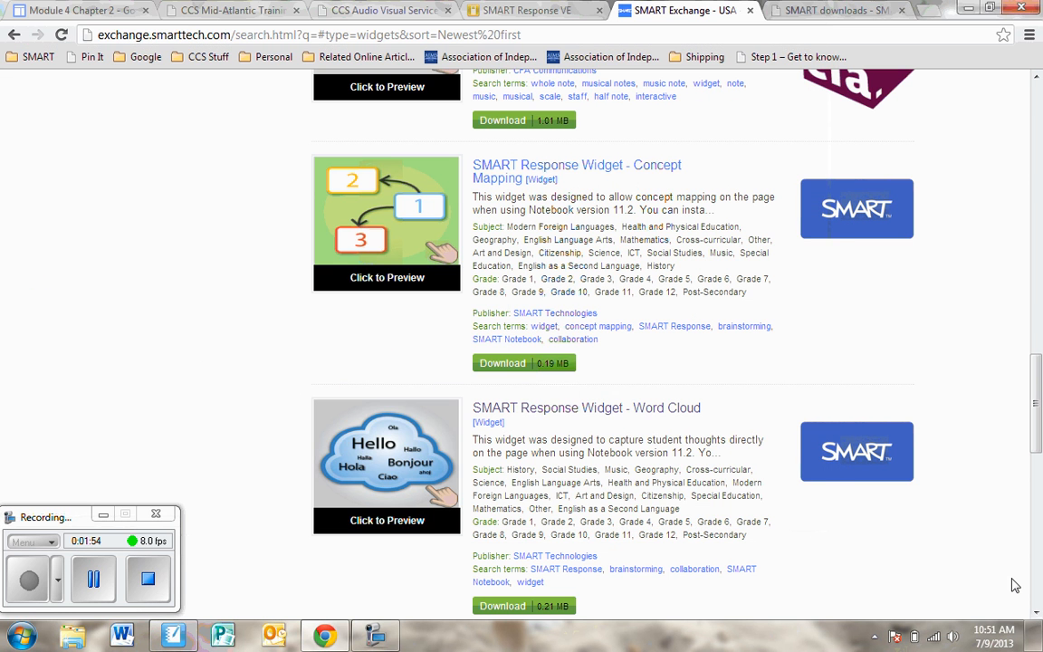
# - Switch back to SMART Notebook, show the Gallery and collapse its My Content folder
pyautogui.click(970, 9)
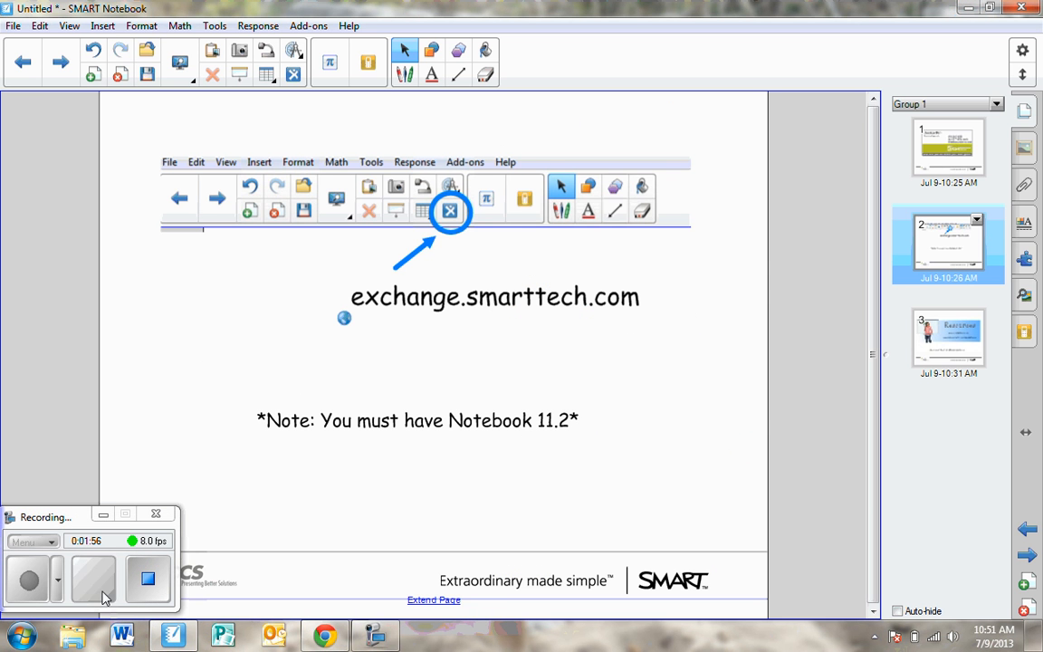
pyautogui.click(1028, 156)
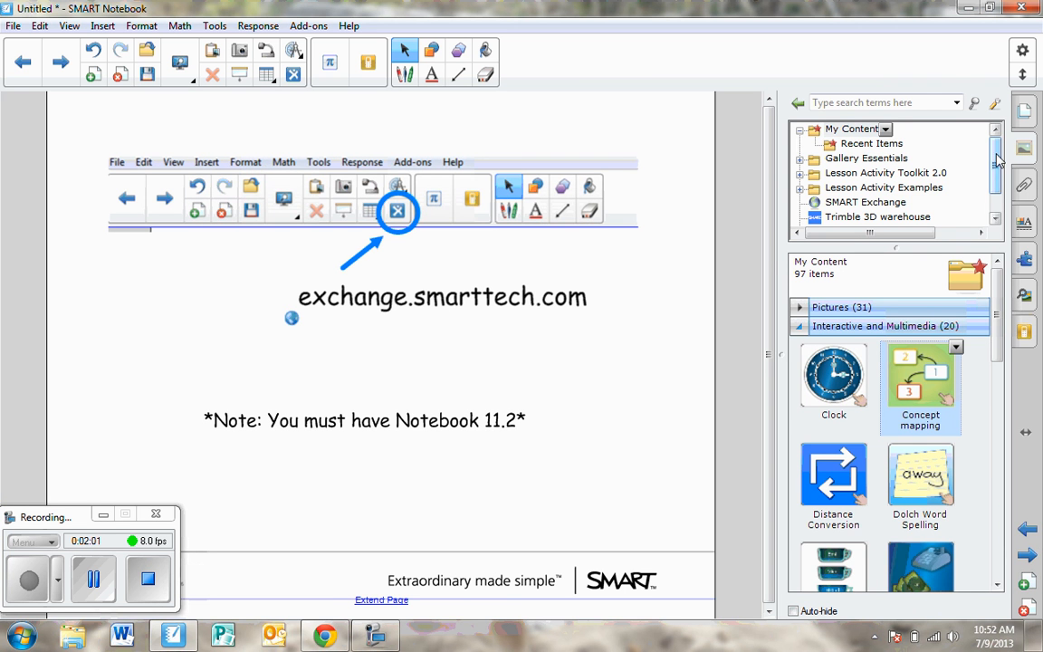
pyautogui.click(802, 132)
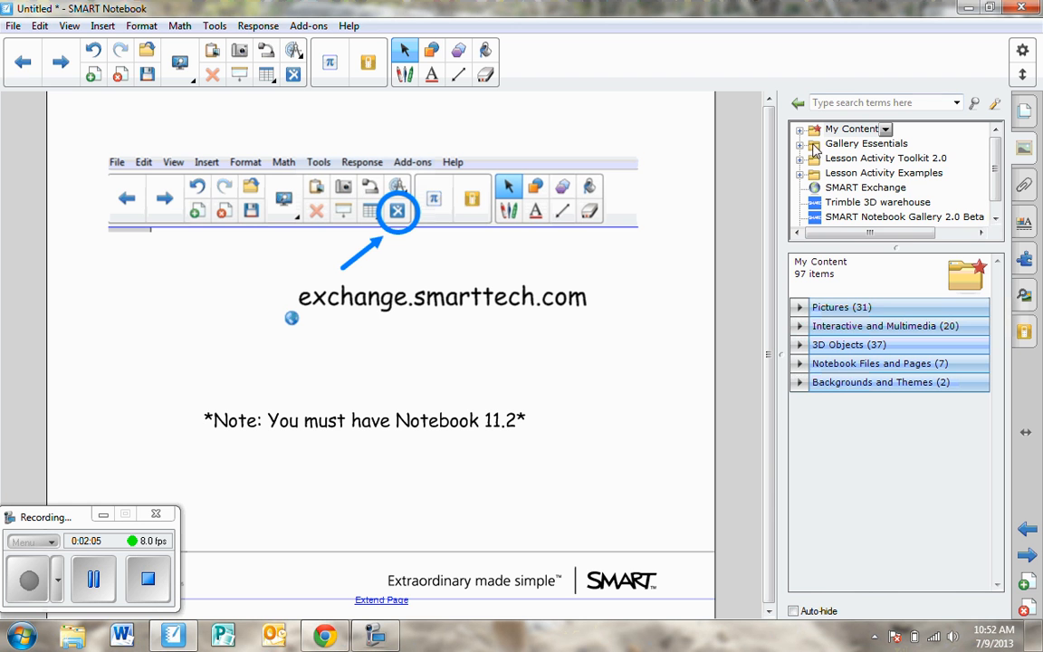
# - Try to add the Concept Mapping file from the SMART widgets folder to My Content
pyautogui.rightClick(814, 133)
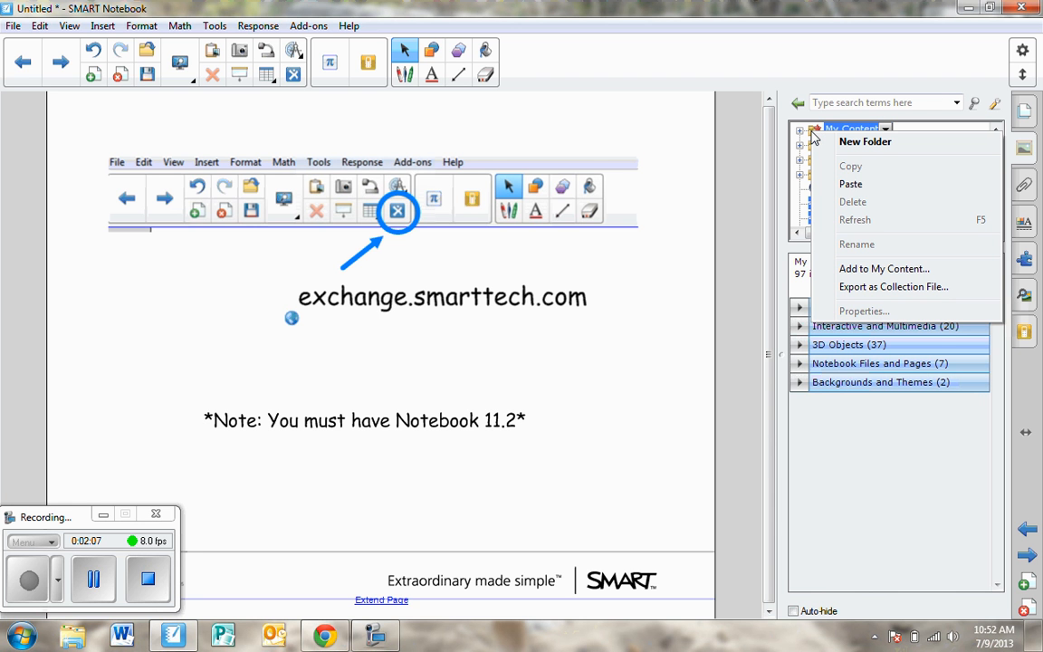
pyautogui.click(847, 269)
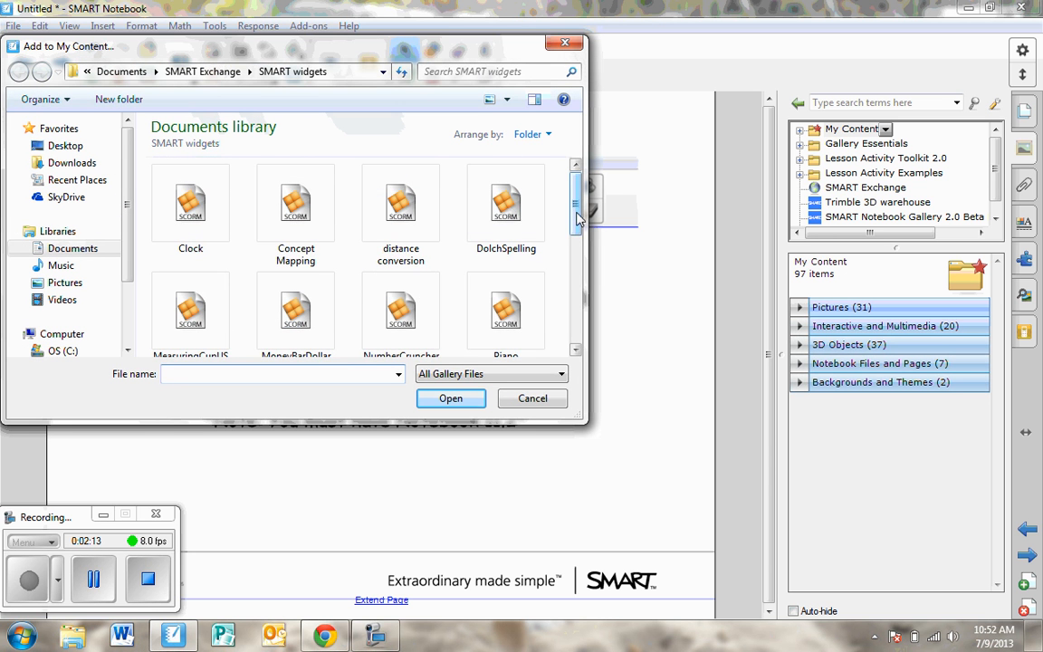
pyautogui.moveTo(577, 217)
pyautogui.mouseDown()
pyautogui.moveTo(579, 226)
pyautogui.moveTo(577, 214)
pyautogui.mouseUp()
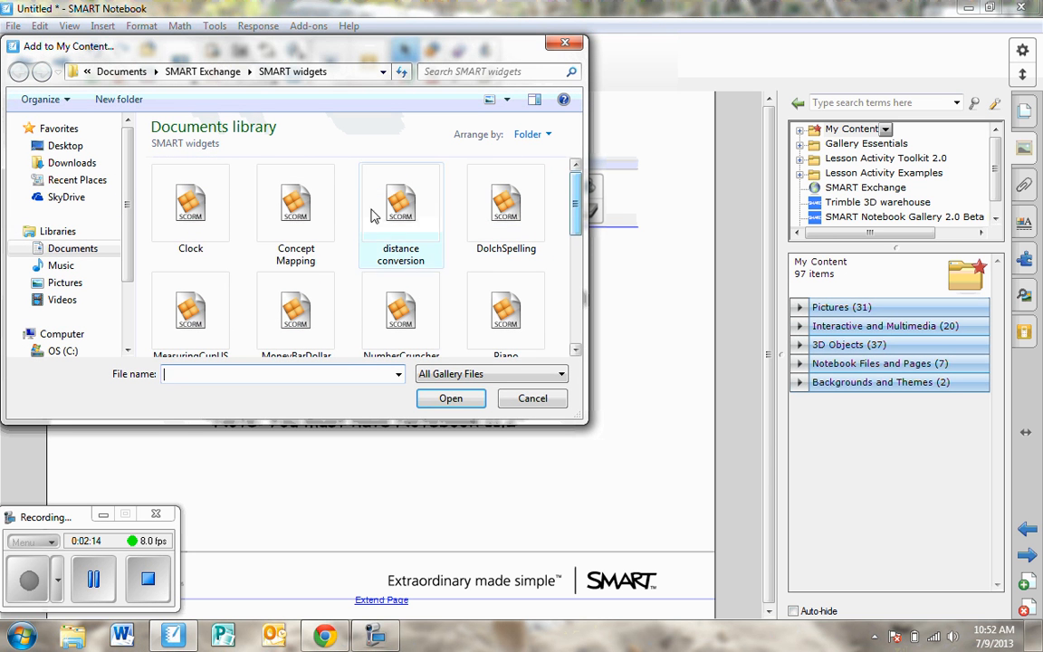
pyautogui.click(316, 212)
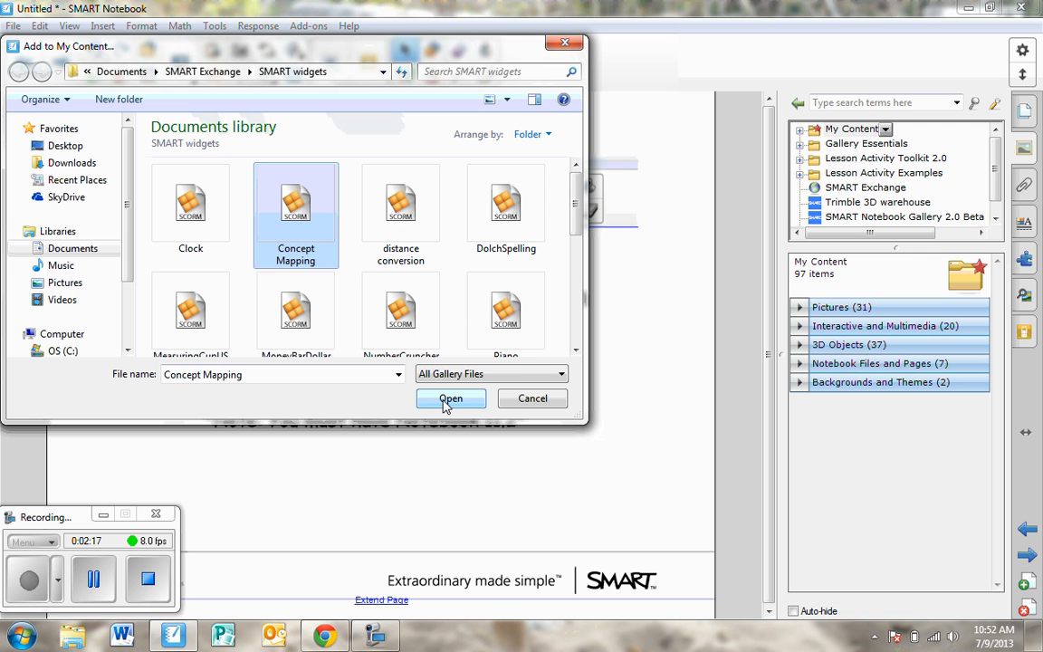
pyautogui.click(531, 403)
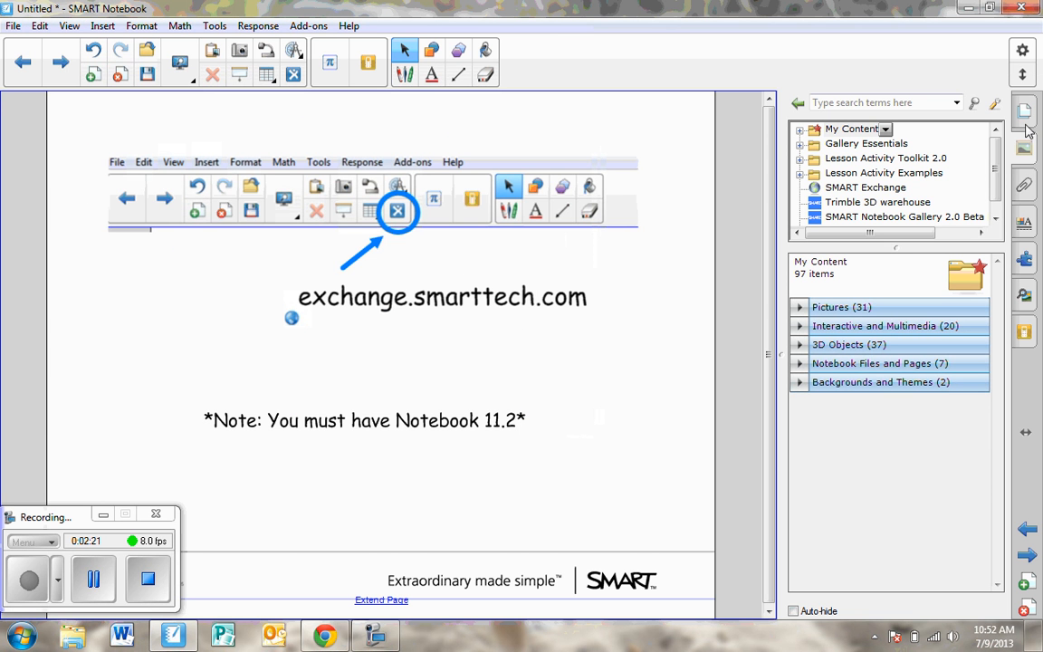
# - Insert a blank page, place the Concept mapping widget from the Interactive and Multimedia items on it, and show the page thumbnails
pyautogui.click(93, 74)
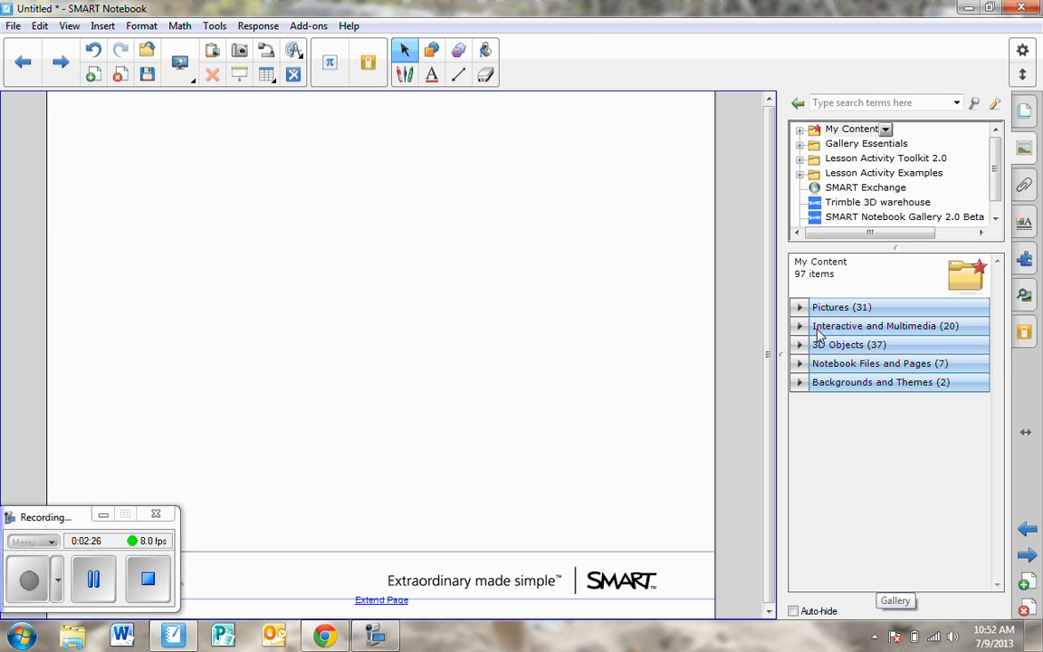
pyautogui.click(801, 328)
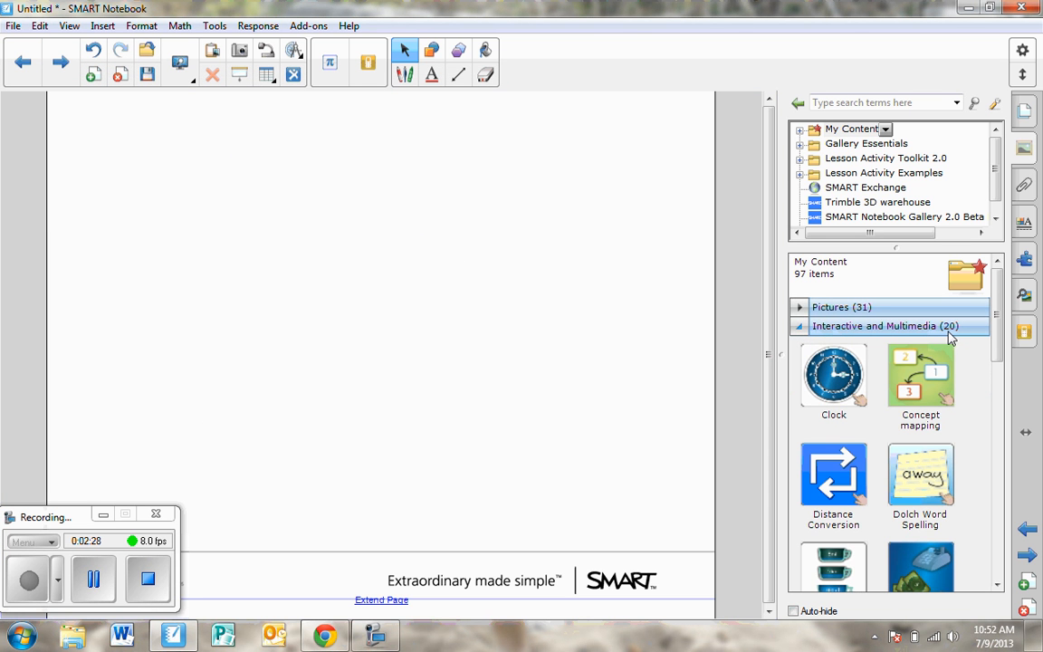
pyautogui.click(930, 401)
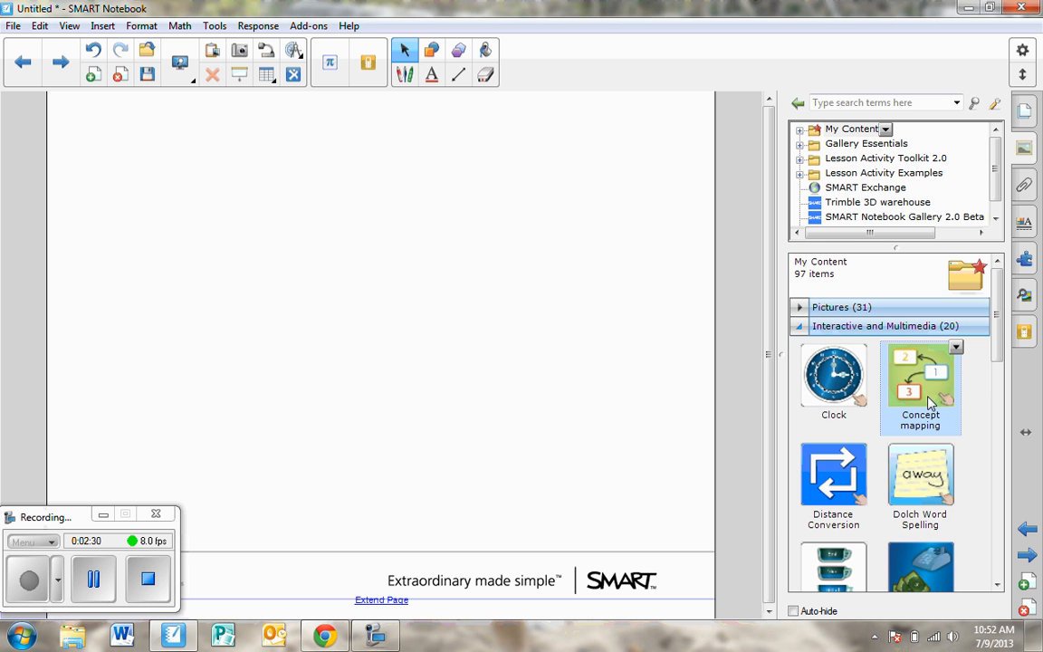
pyautogui.moveTo(930, 401); pyautogui.dragTo(368, 344)
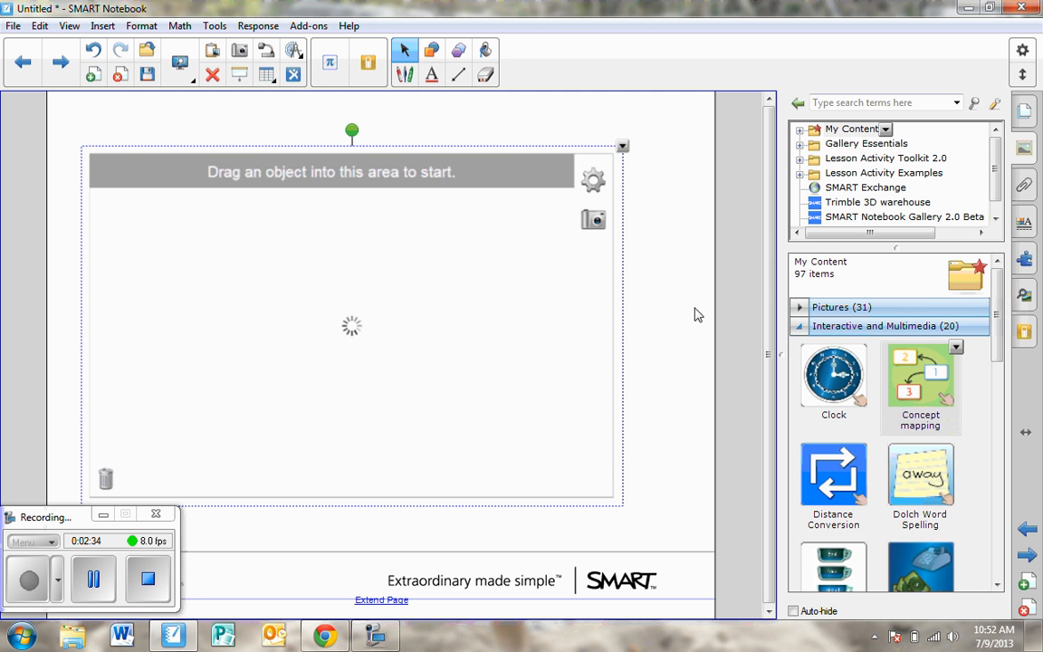
pyautogui.click(1025, 111)
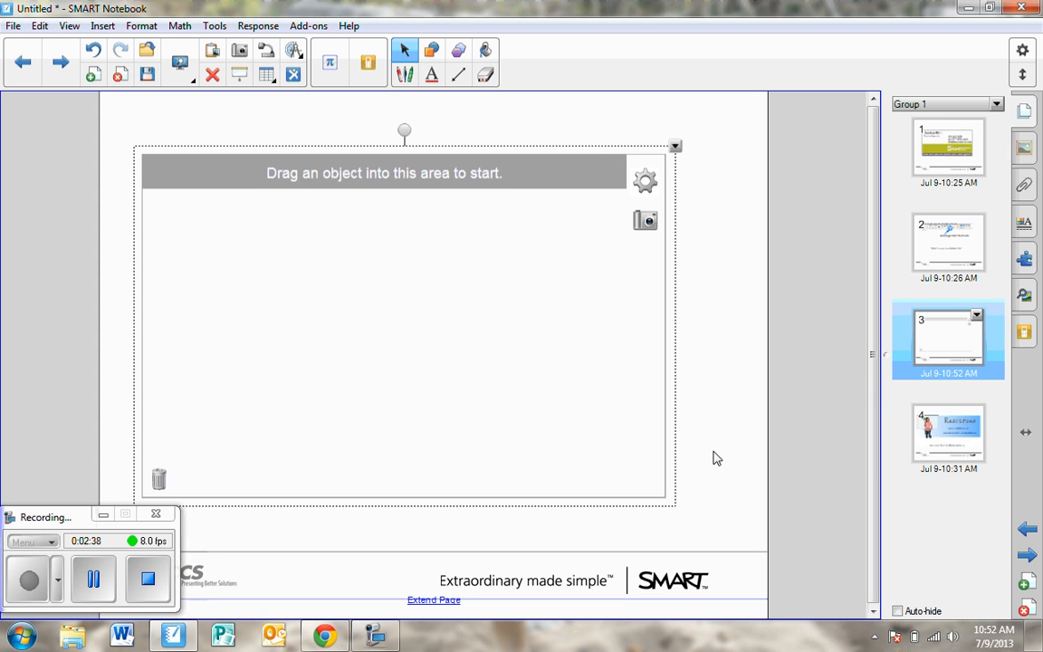
# - Shift the Concept mapping widget slightly up and to the right on the page, and add the text "Environment" below it
pyautogui.moveTo(454, 154); pyautogui.dragTo(494, 144)
pyautogui.click(452, 529)
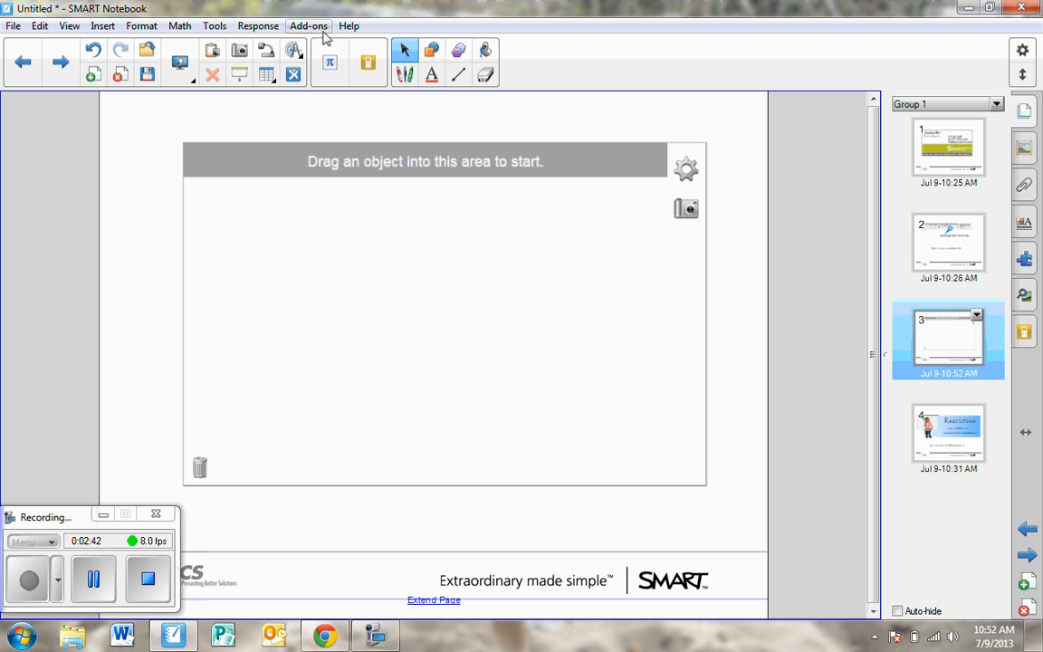
pyautogui.click(432, 76)
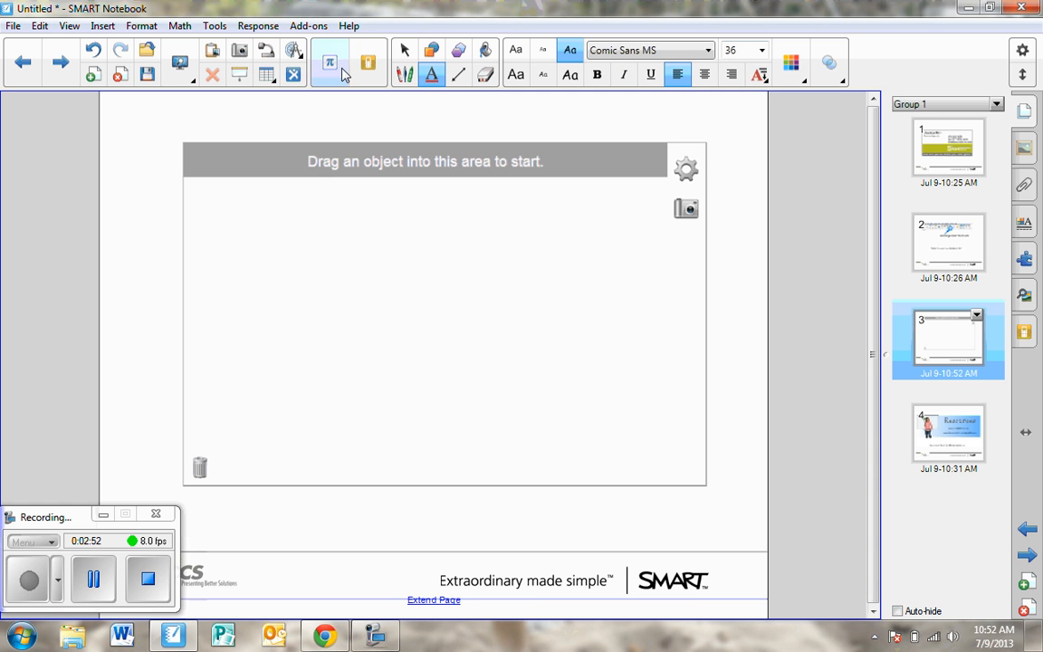
pyautogui.click(309, 514)
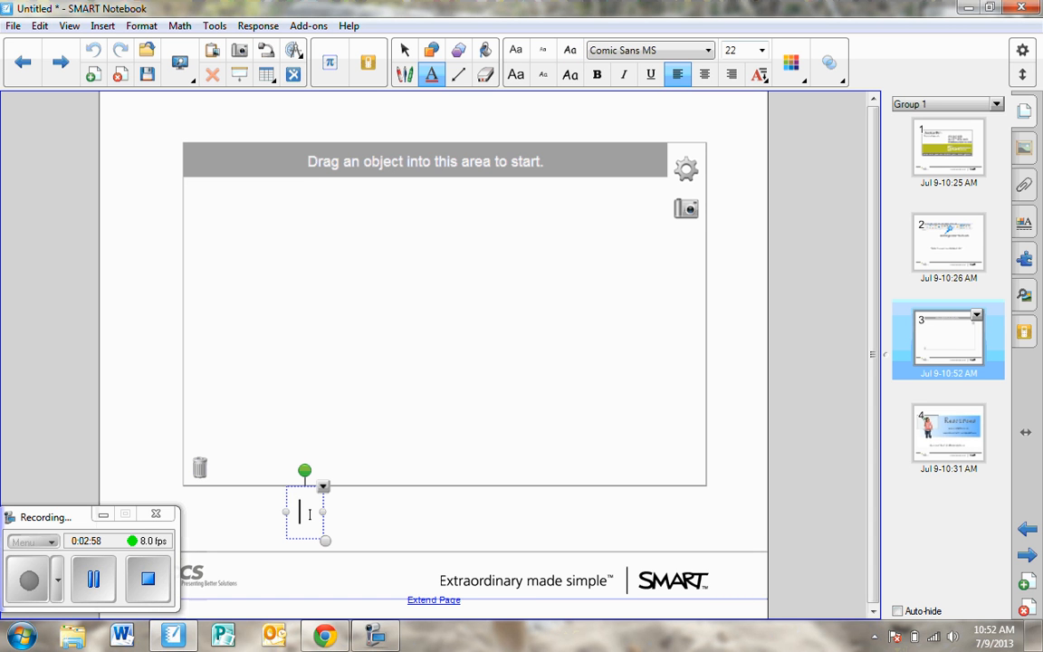
pyautogui.write('Environ')
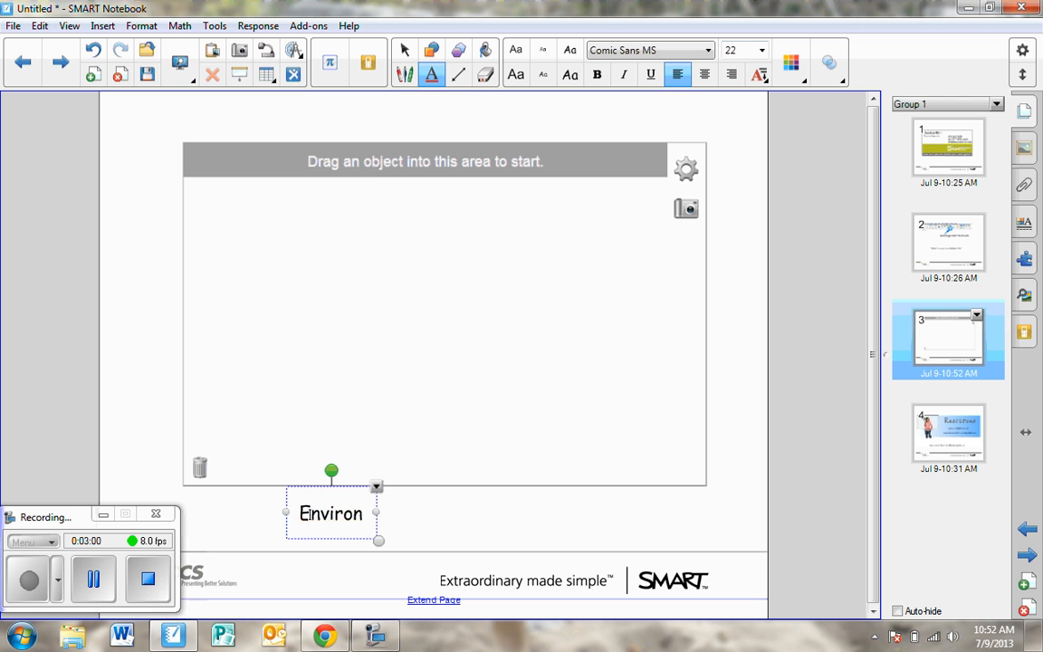
pyautogui.write('ment')
pyautogui.click(405, 106)
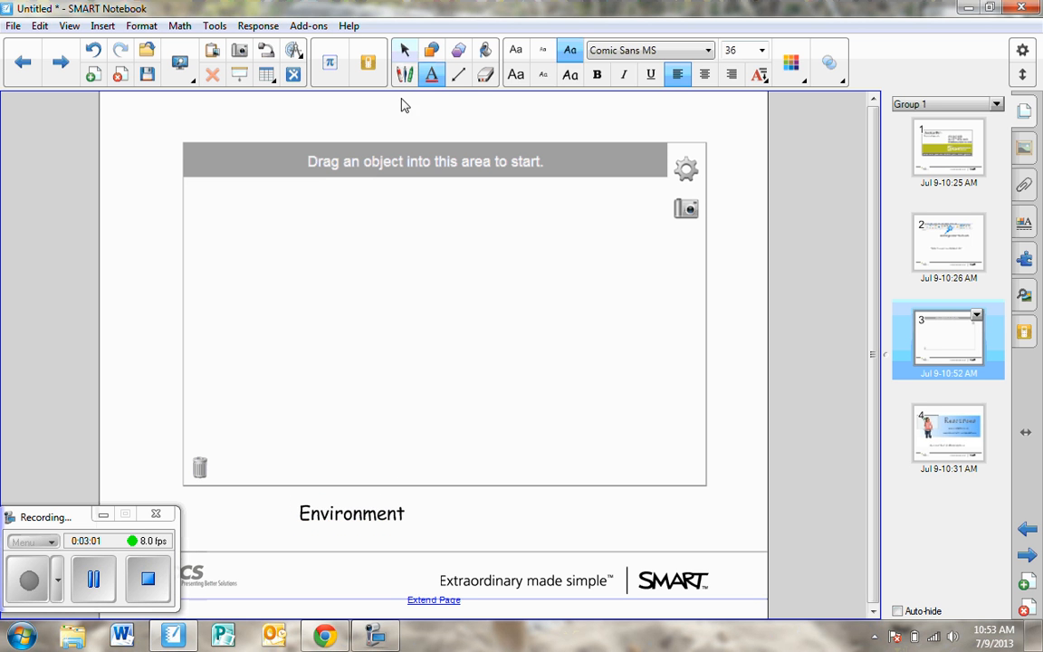
# - Place the Environment text in the middle of the widget as a node and rename that node to "Pollution"
pyautogui.moveTo(354, 516); pyautogui.dragTo(463, 515)
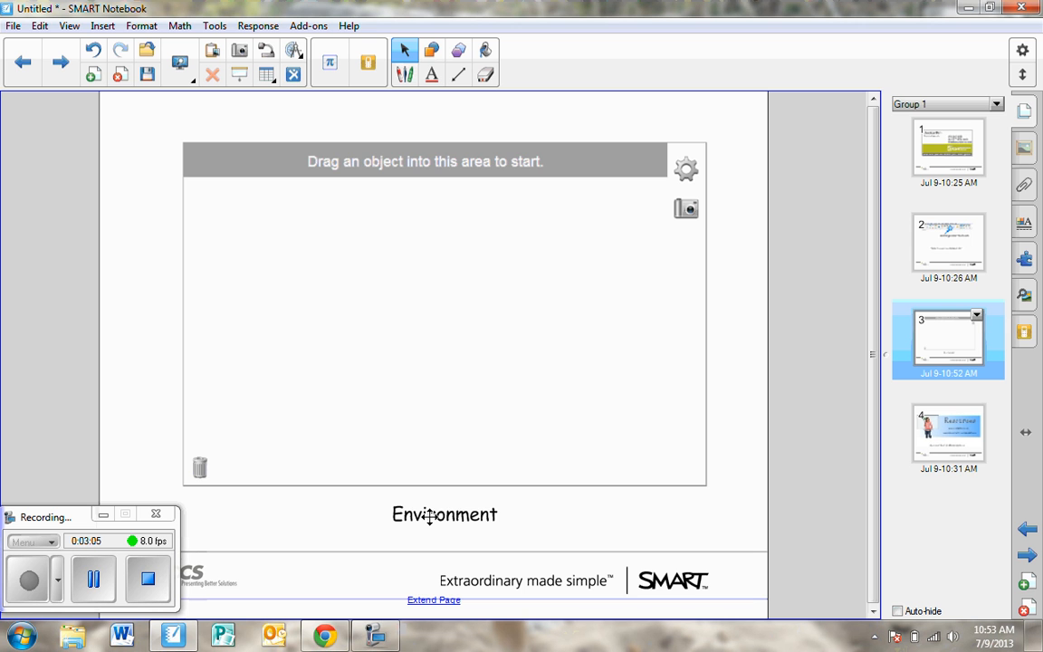
pyautogui.moveTo(430, 516); pyautogui.dragTo(426, 315)
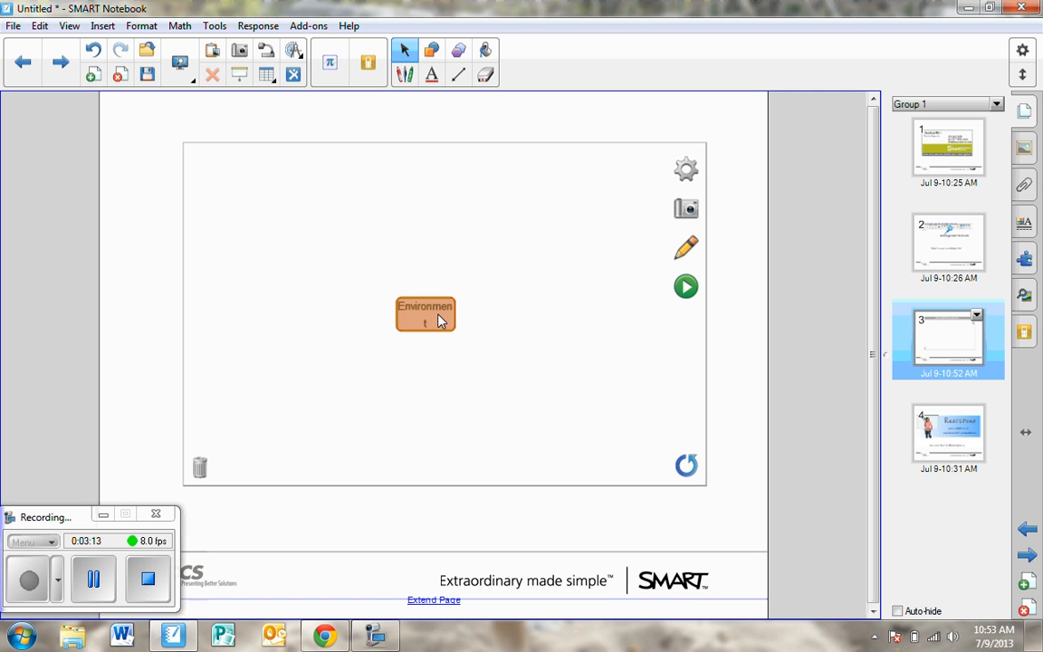
pyautogui.click(686, 250)
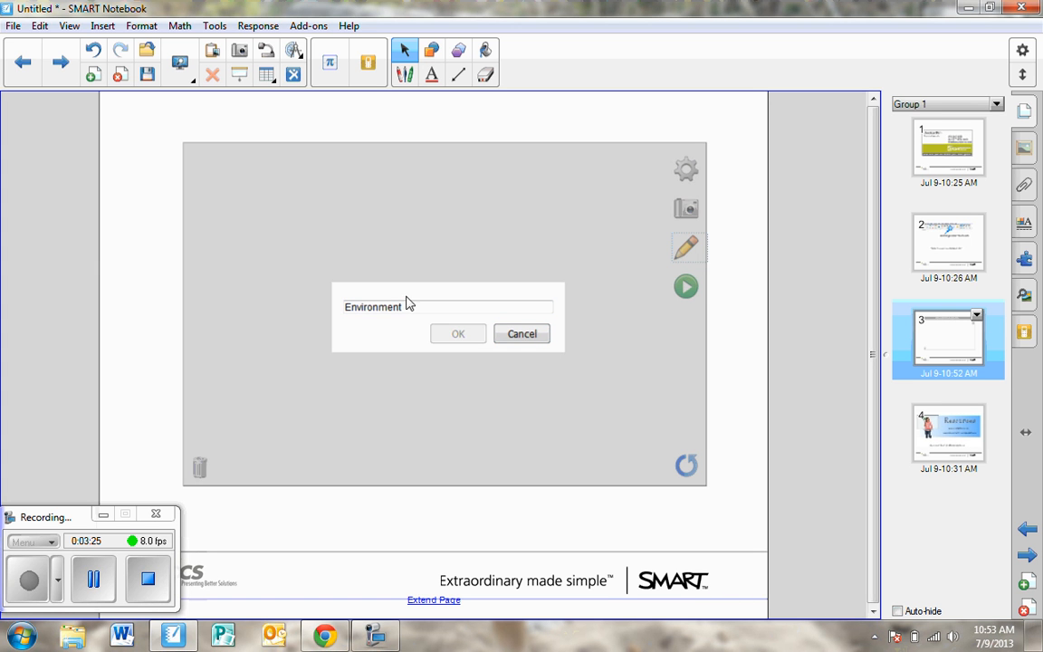
pyautogui.moveTo(424, 309); pyautogui.dragTo(250, 312)
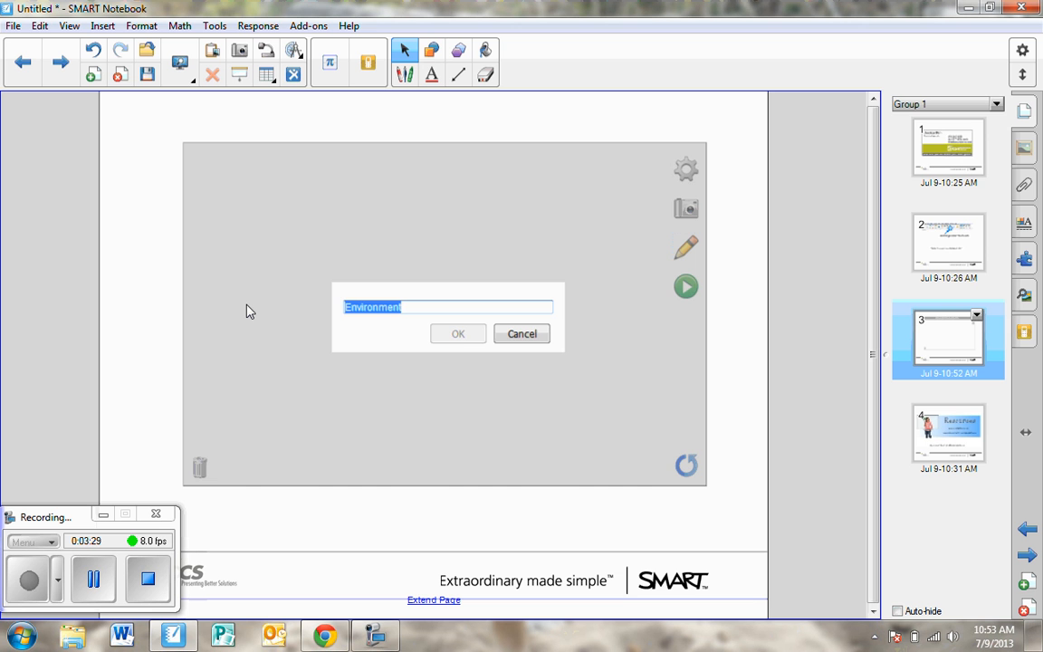
pyautogui.write('Pollutio')
pyautogui.write('n')
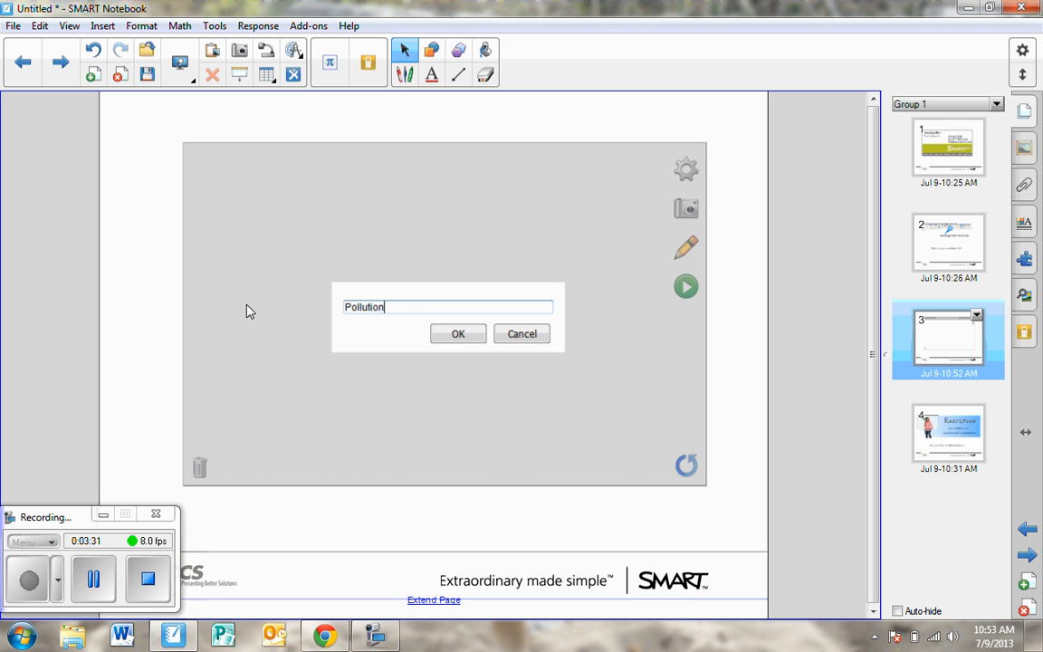
pyautogui.click(458, 334)
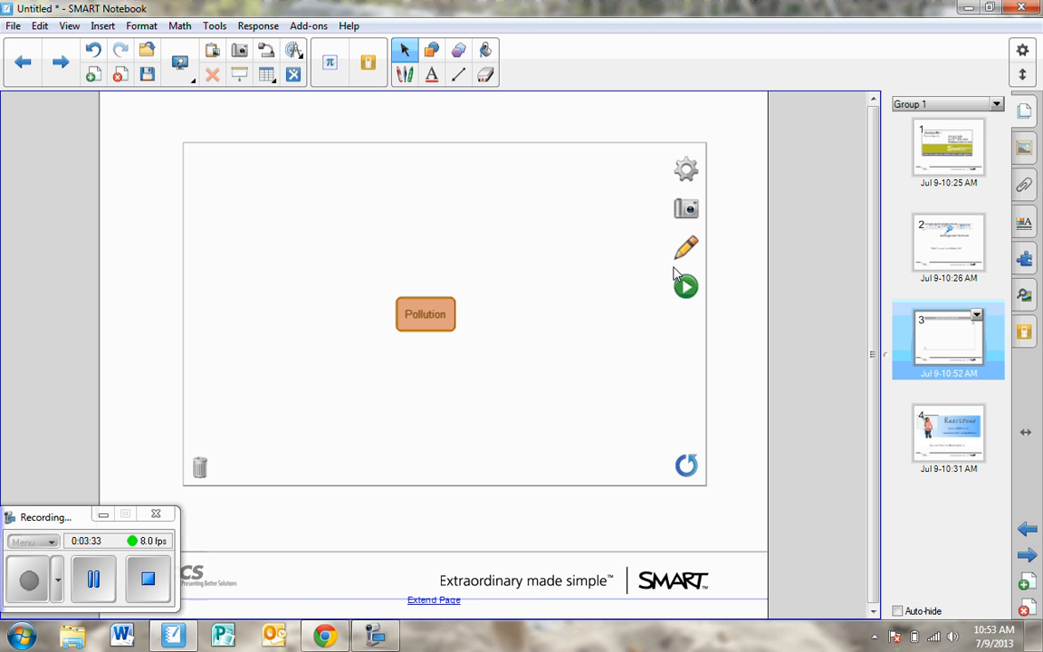
# - Review the widget's response settings, then start the response session and dismiss the assessment ID notice
pyautogui.click(689, 177)
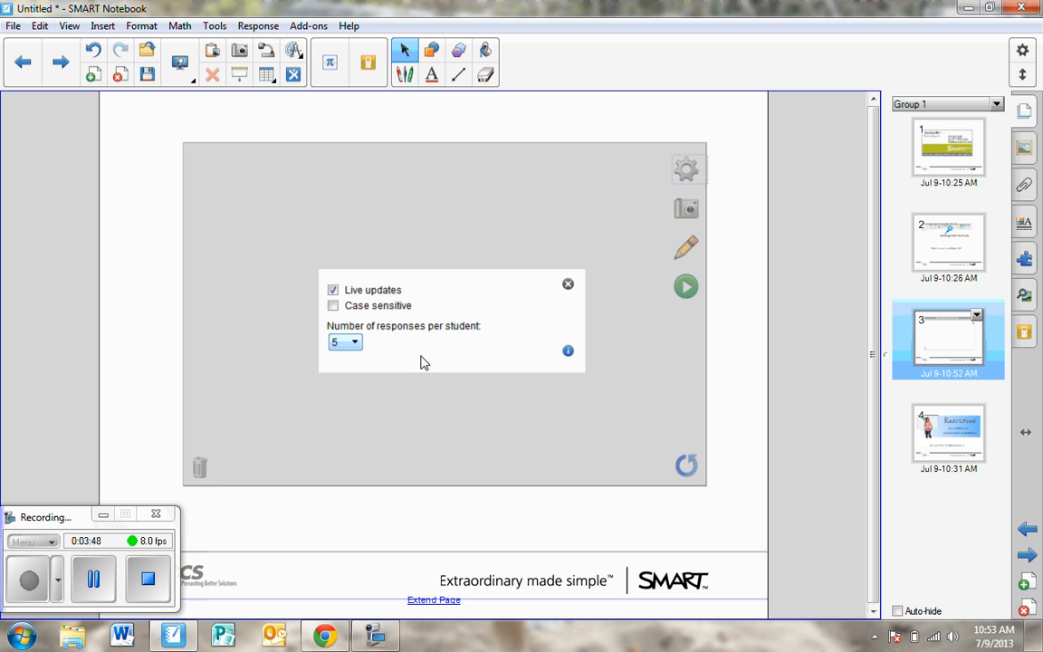
pyautogui.click(568, 287)
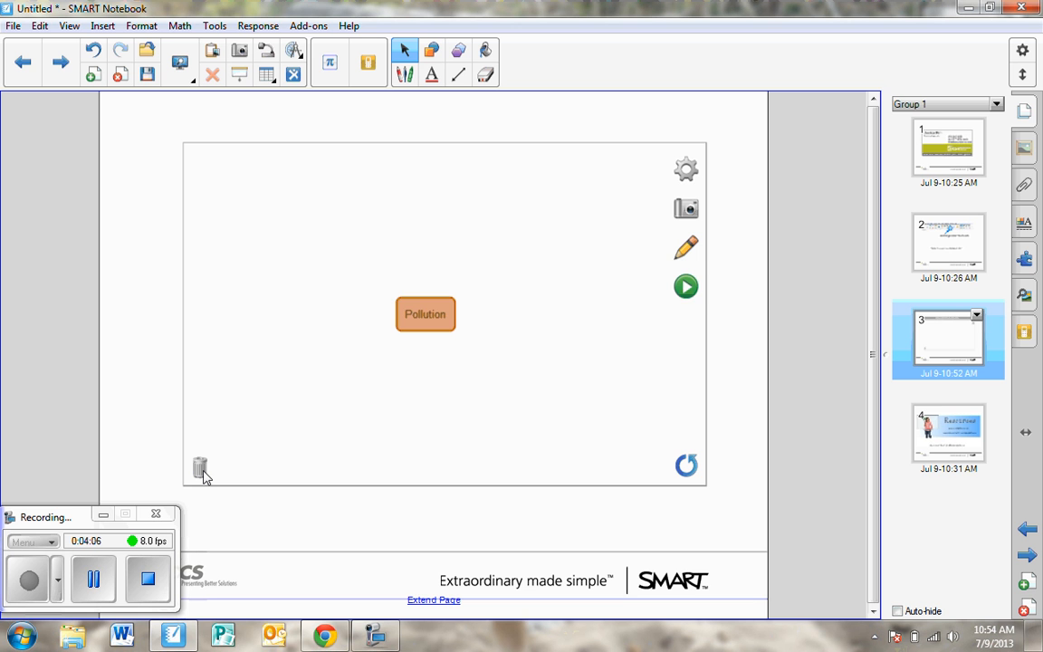
pyautogui.click(687, 291)
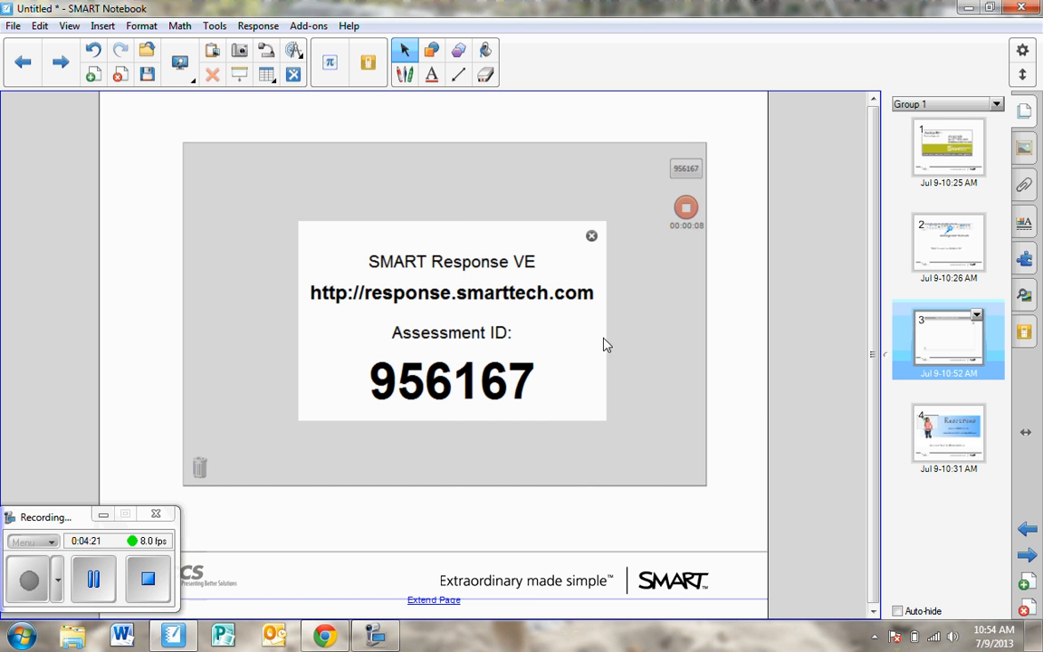
pyautogui.click(590, 237)
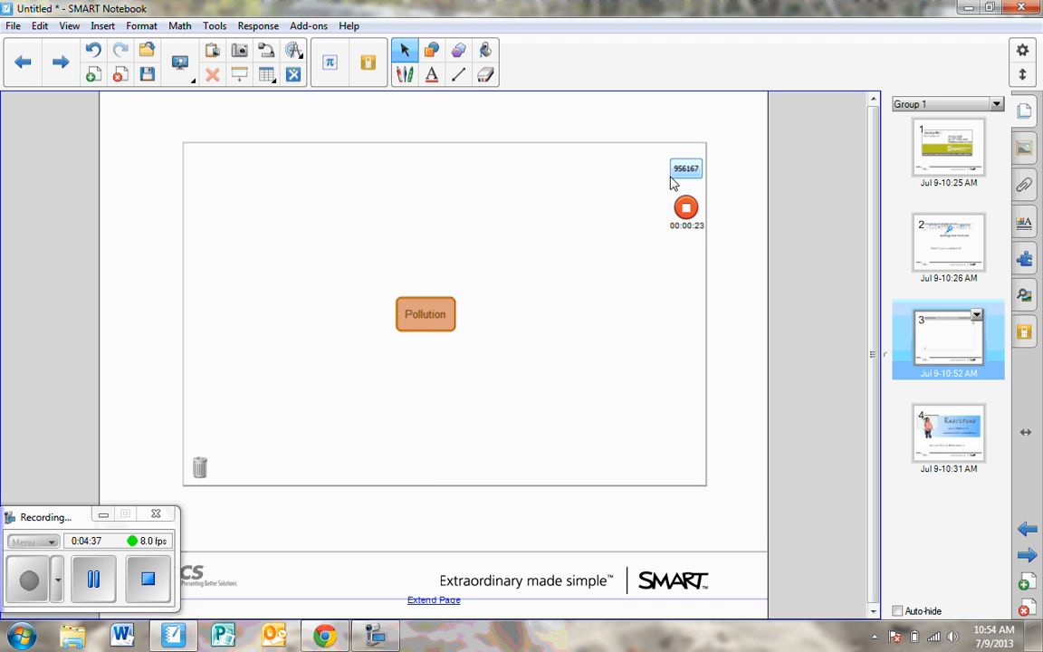
# - Switch to Chrome, go to the SMART Response VE page and sign in with the session's assessment ID, leaving the student ID blank
pyautogui.moveTo(324, 636)
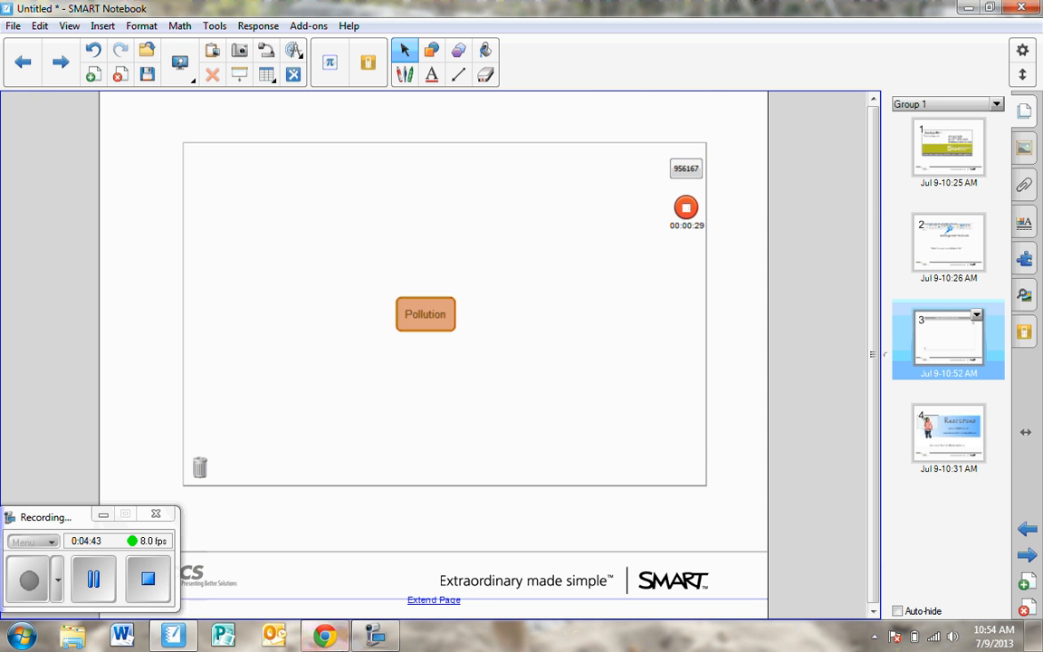
pyautogui.hotkey('alt', 'Tab')
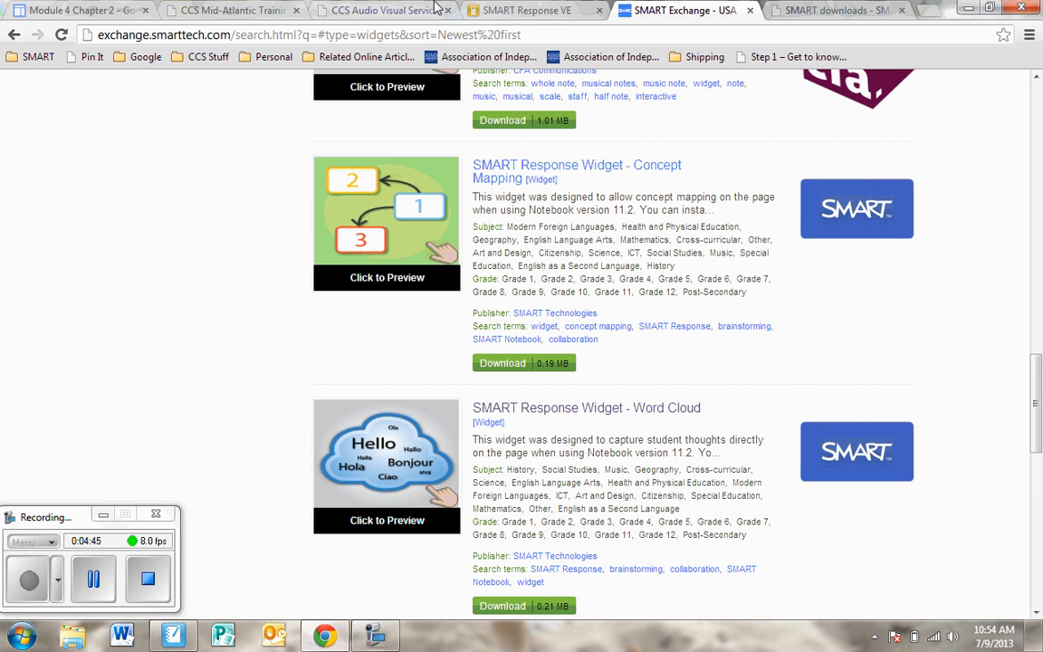
pyautogui.click(480, 10)
pyautogui.click(485, 263)
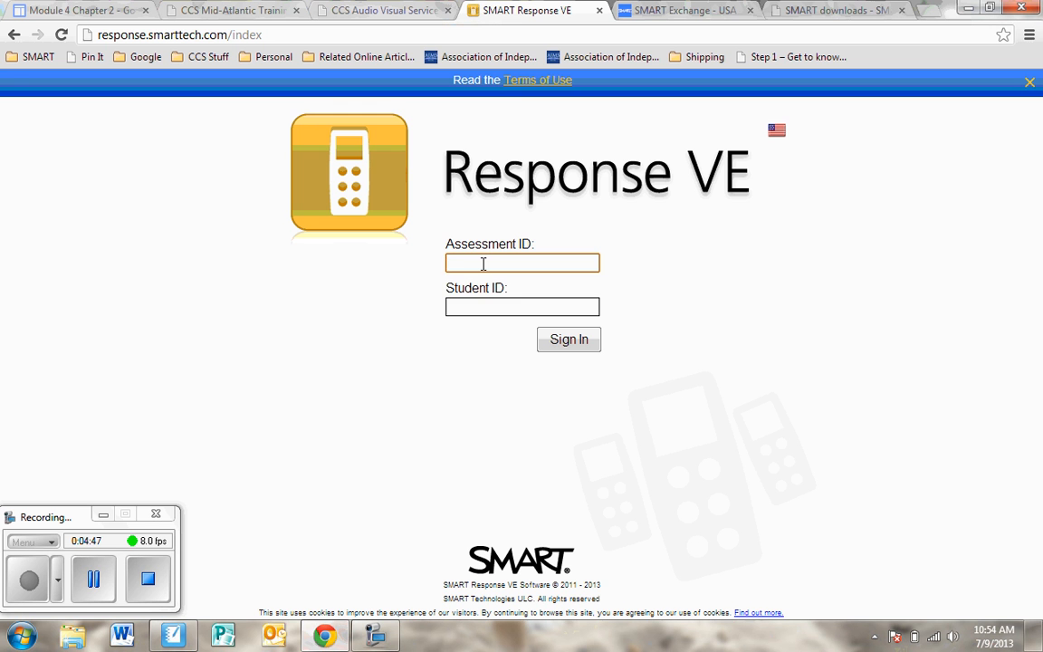
pyautogui.write('956167')
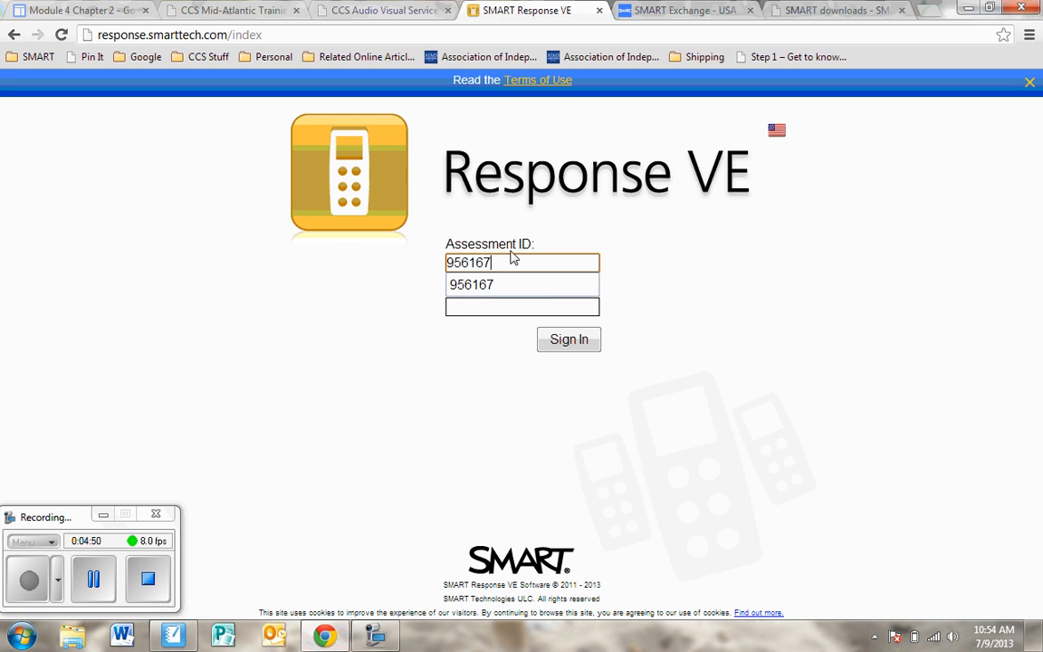
pyautogui.click(722, 281)
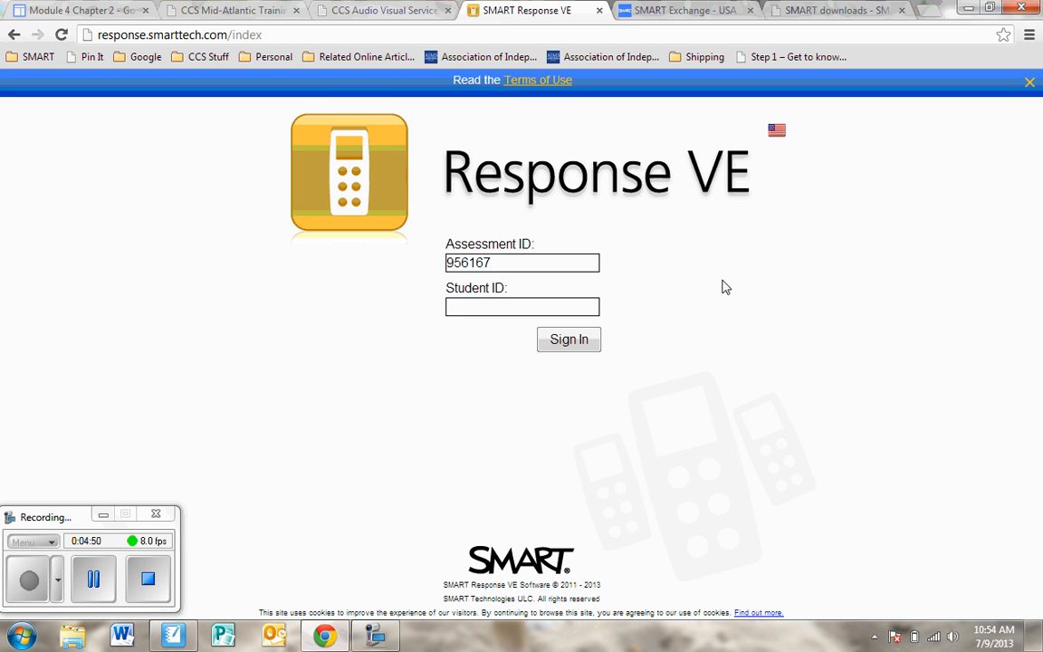
pyautogui.click(584, 340)
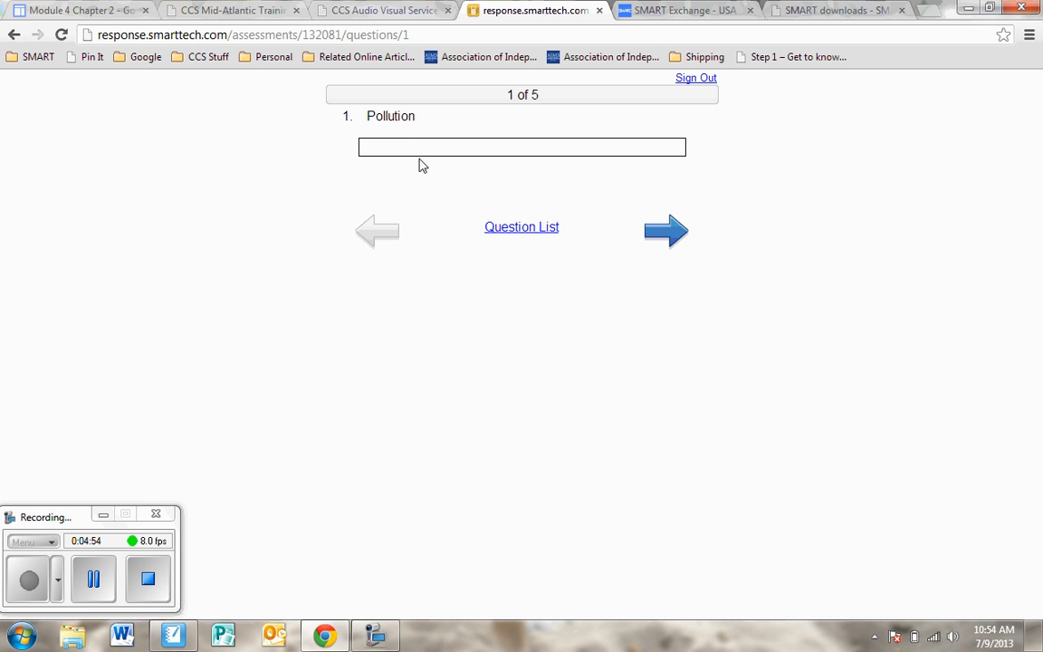
# - Answer the first two Pollution questions with "smog" and "smoke", then switch back to SMART Notebook
pyautogui.click(418, 146)
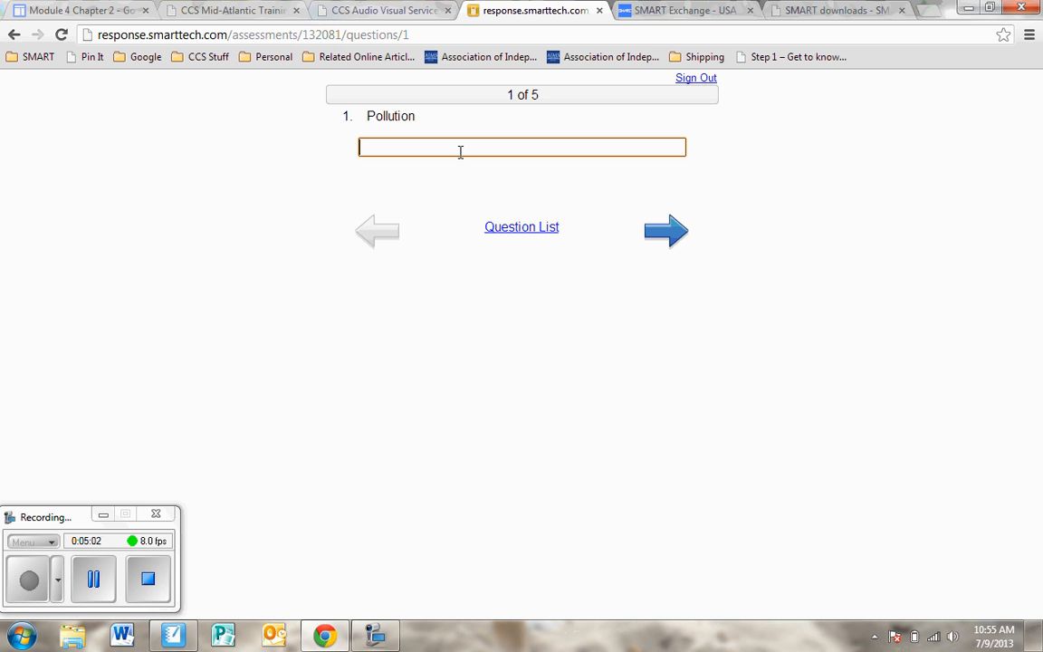
pyautogui.write('smog')
pyautogui.click(669, 234)
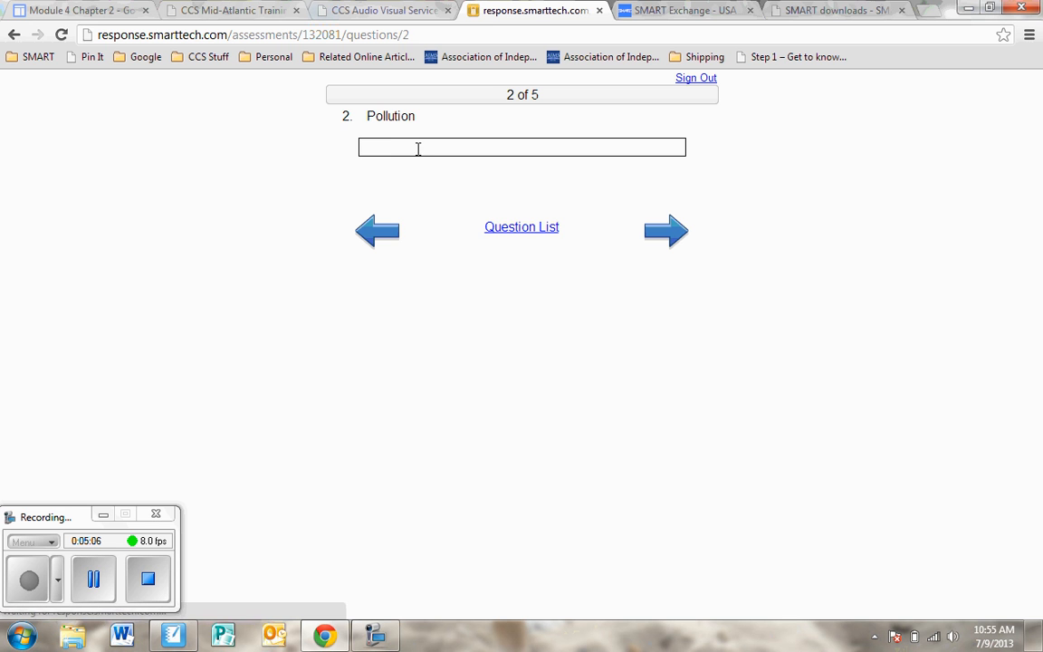
pyautogui.click(419, 148)
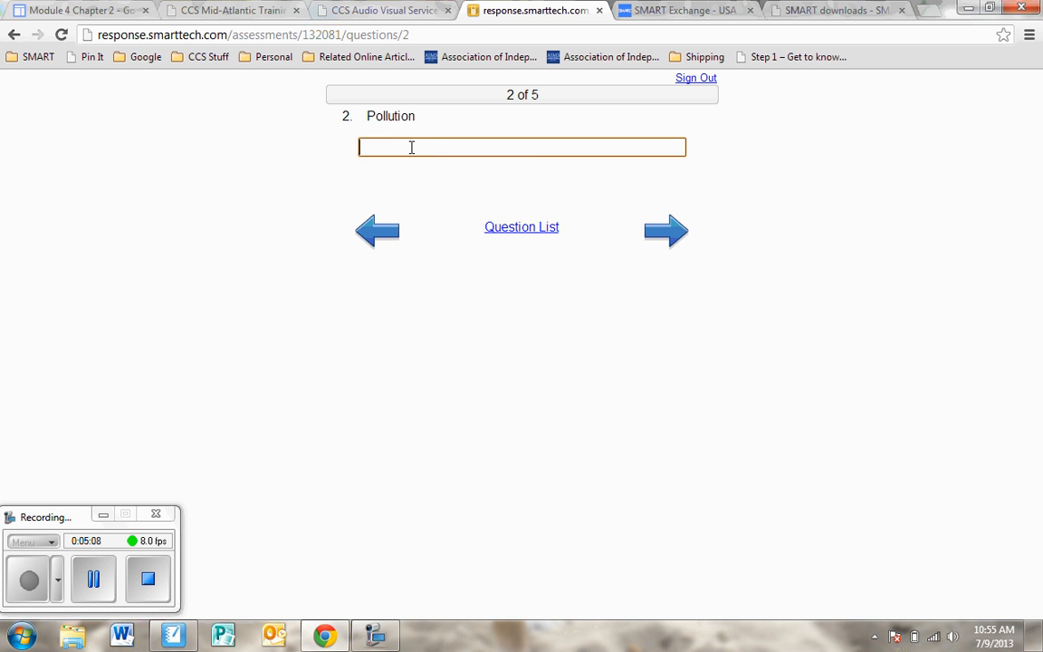
pyautogui.write('smoke')
pyautogui.click(660, 235)
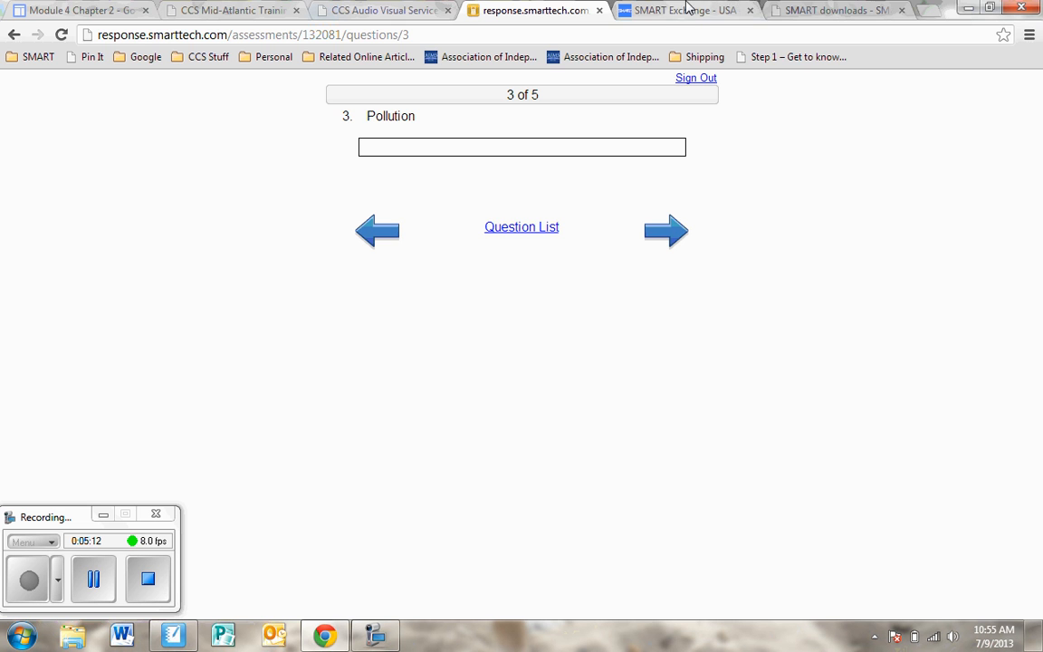
pyautogui.click(182, 638)
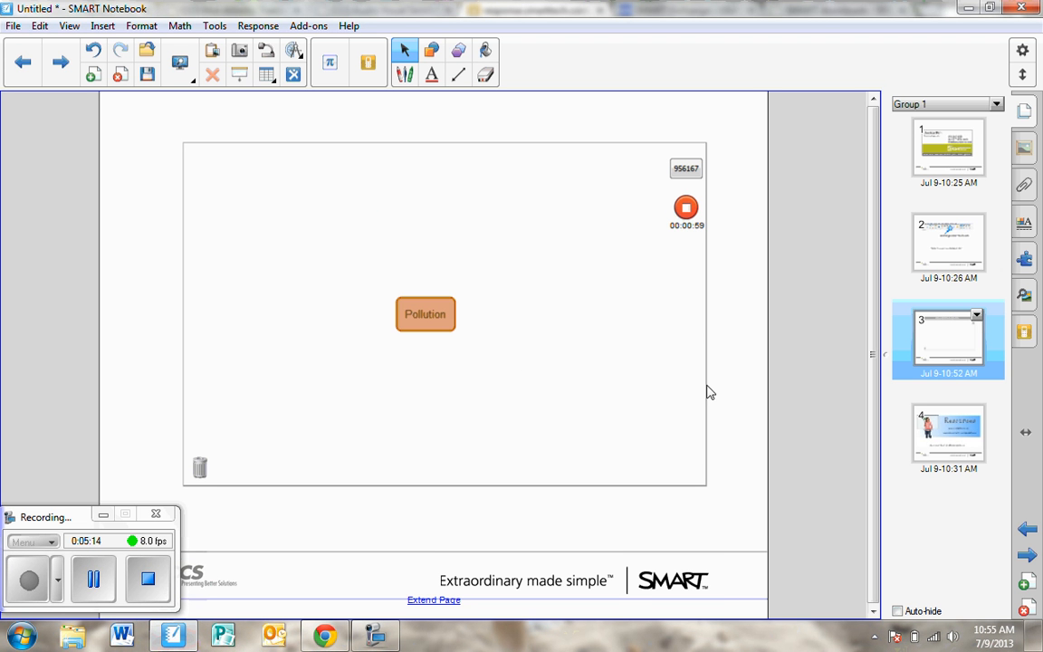